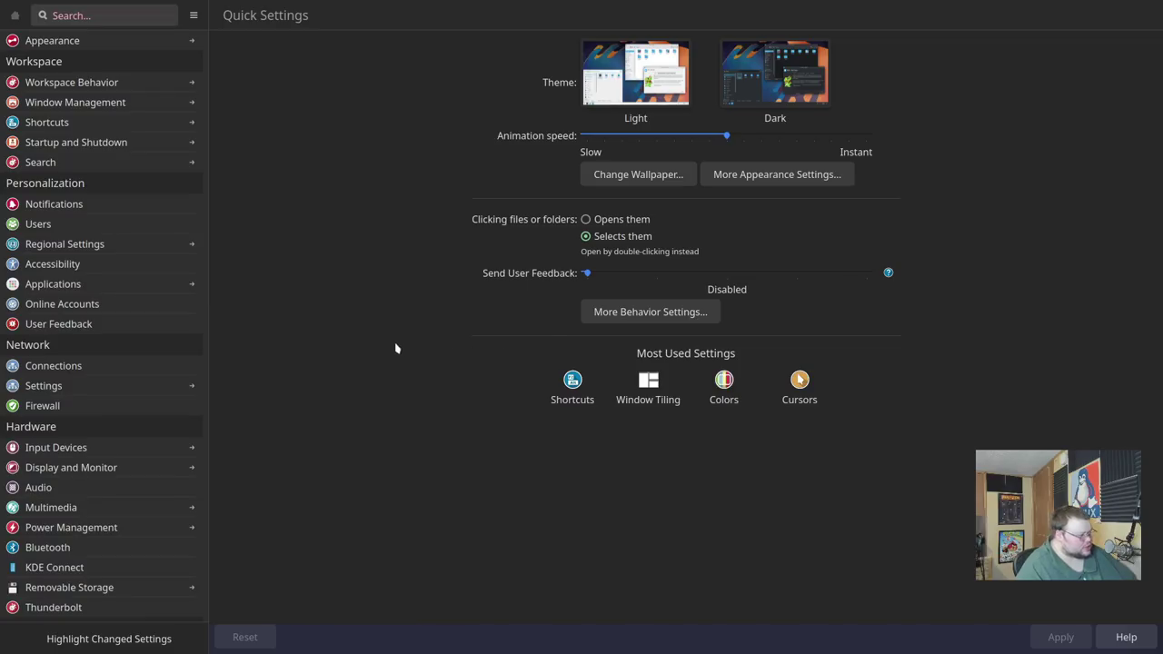
Search the downloadable KWin scripts under Window Management for "bismuth" and return to the installed scripts.
{"action": "left_click", "coordinate": [94, 102]}
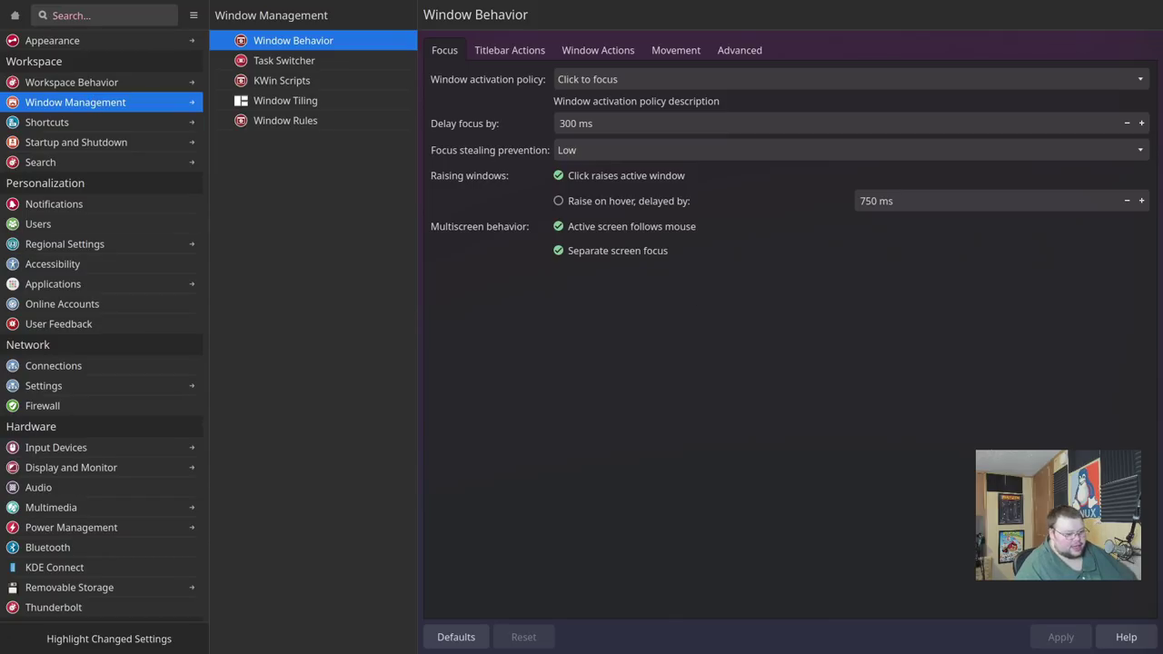
{"action": "left_click", "coordinate": [289, 82]}
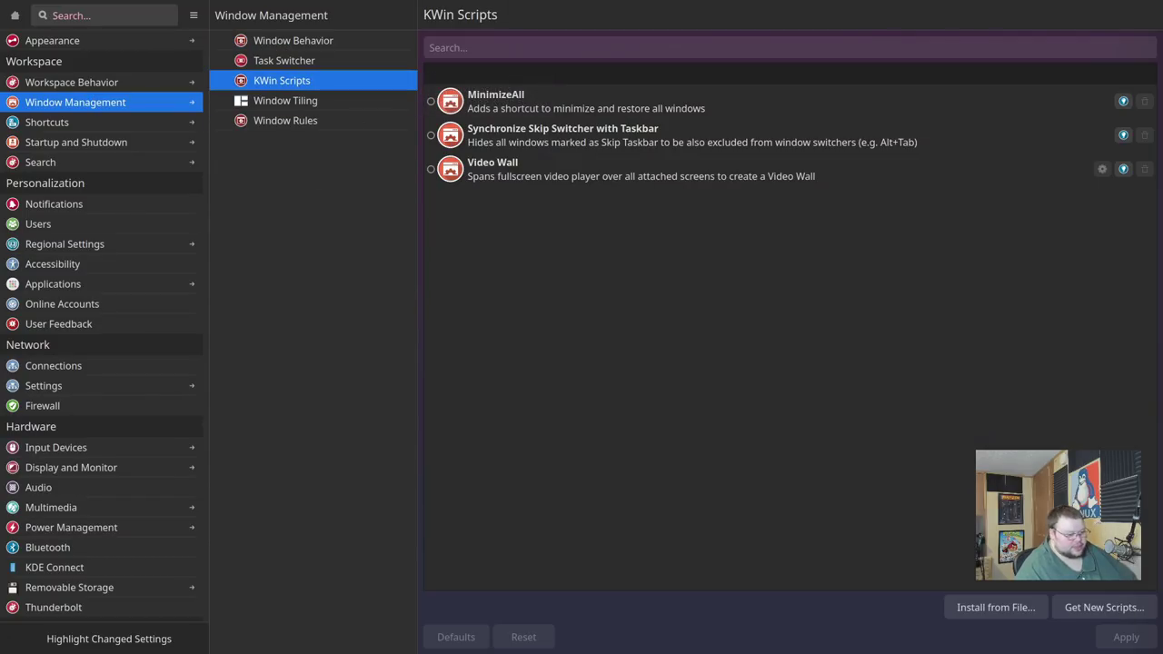
{"action": "left_click", "coordinate": [1104, 607]}
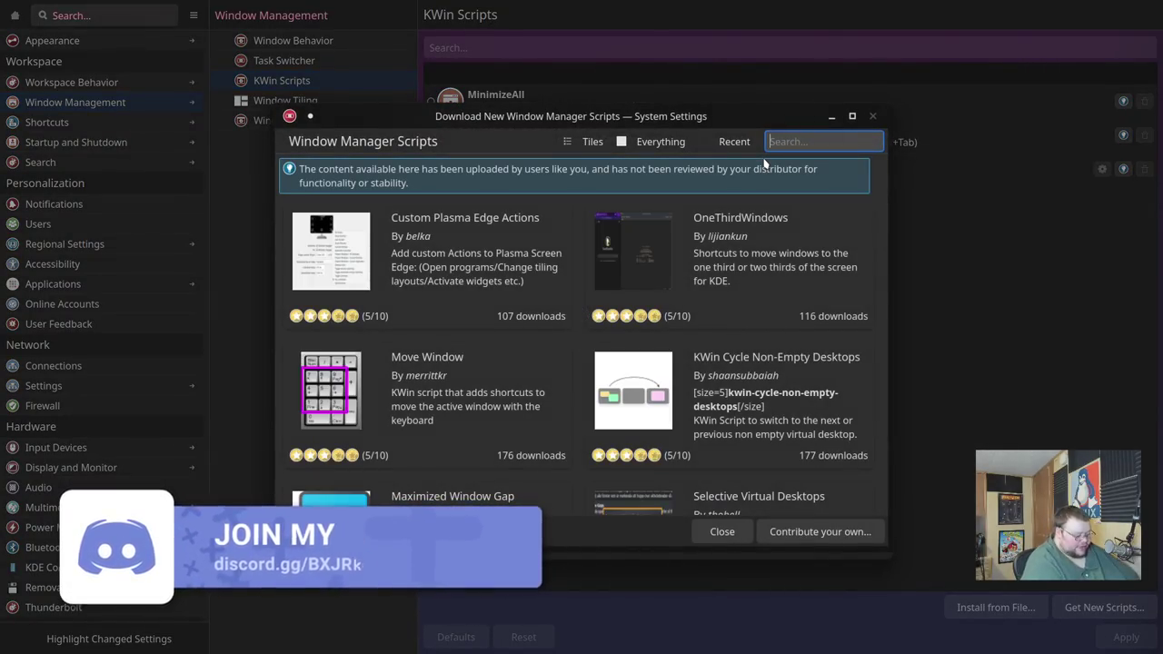
{"action": "type", "text": "bismuth"}
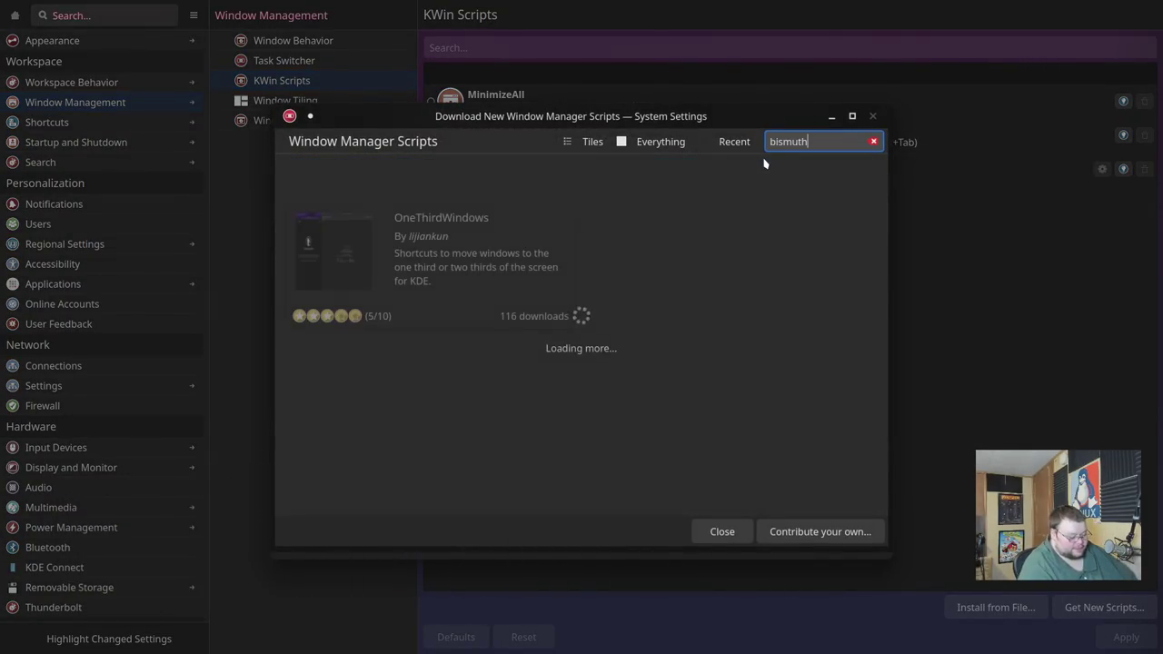
{"action": "left_click", "coordinate": [730, 532]}
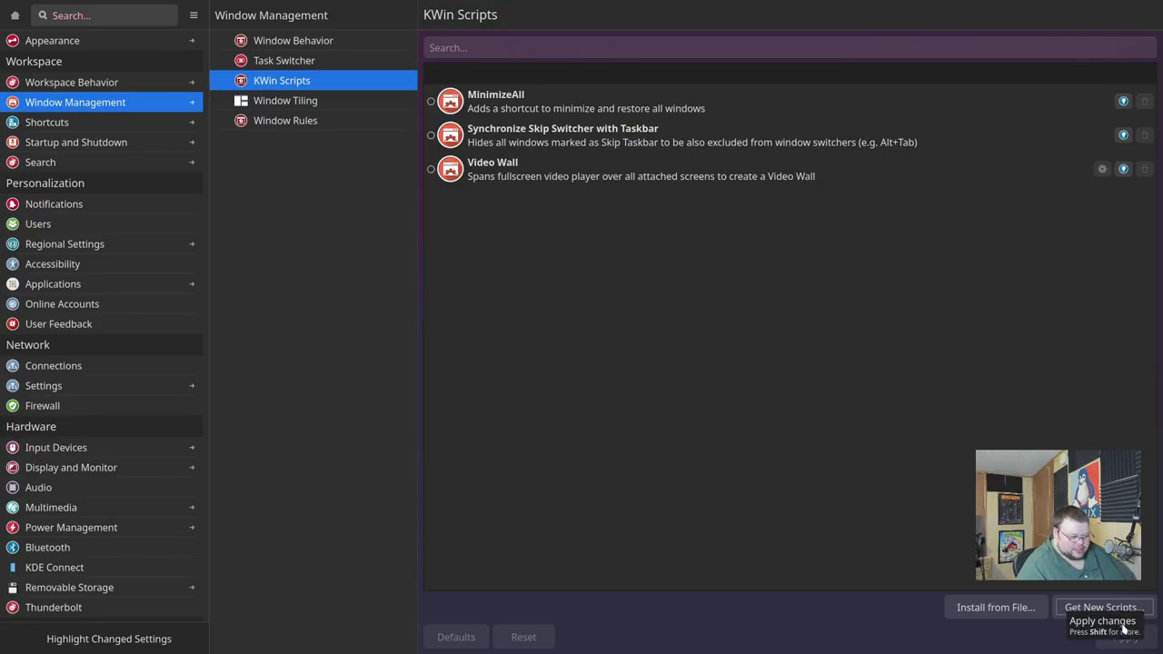
{"action": "left_click", "coordinate": [1099, 604]}
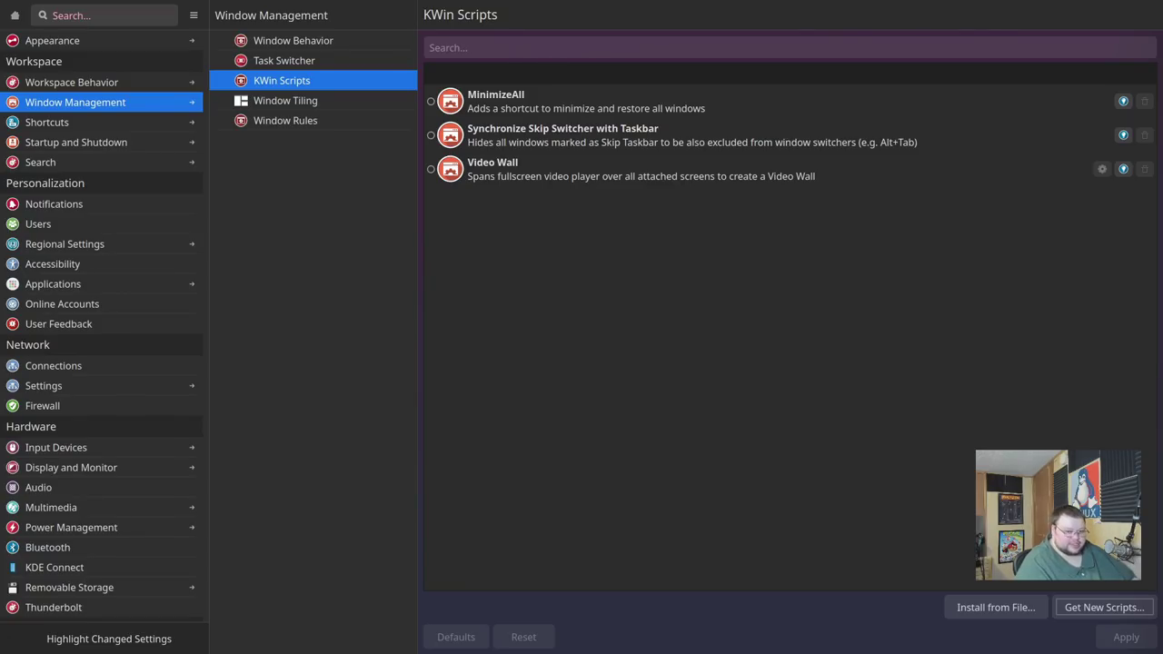
Look up the Bismuth packages in a terminal with "paru bismuth", highlight the kwin-bismuth entries, and close the terminal.
{"action": "key", "text": "super+Return"}
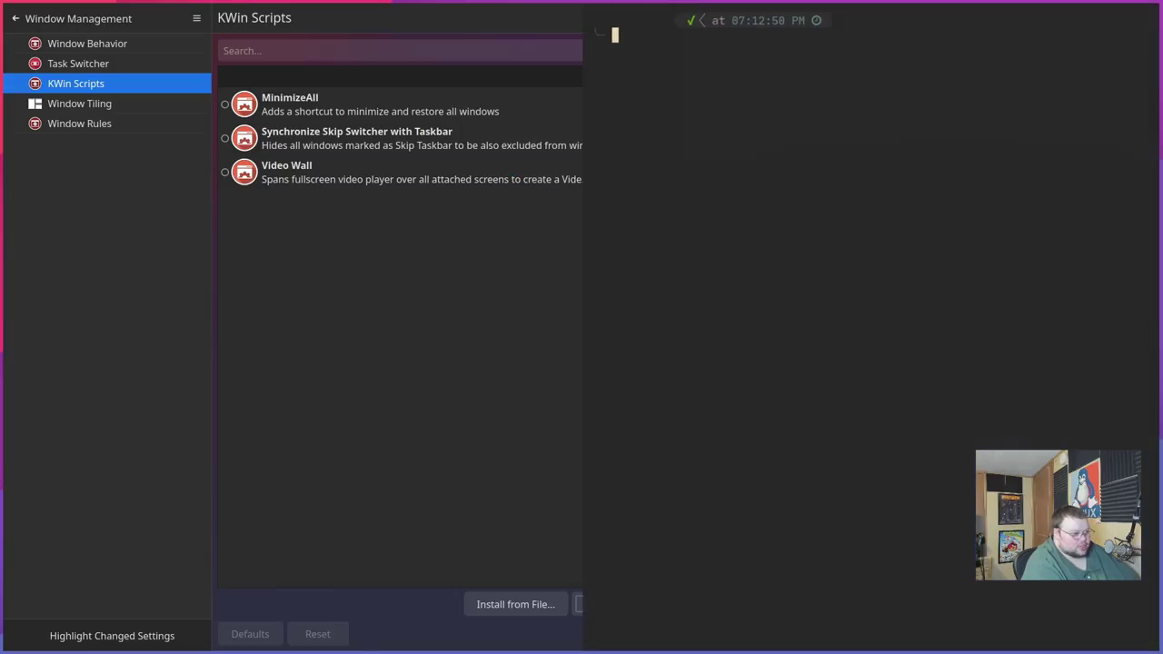
{"action": "type", "text": "paru "}
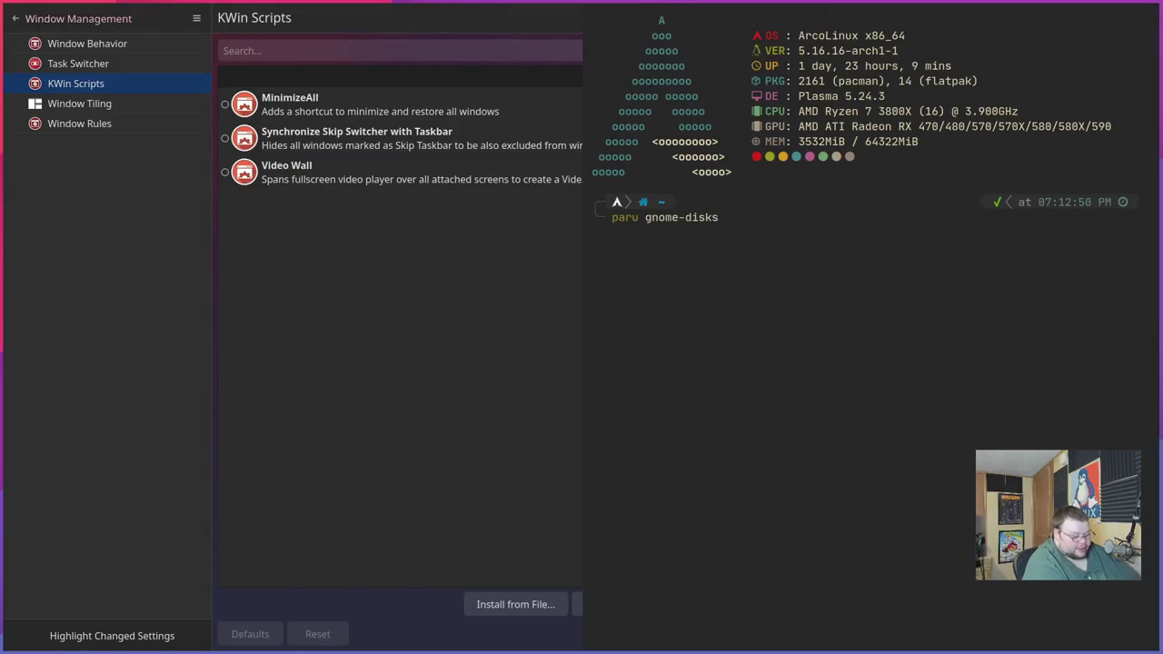
{"action": "type", "text": "bismuth"}
{"action": "key", "text": "Return"}
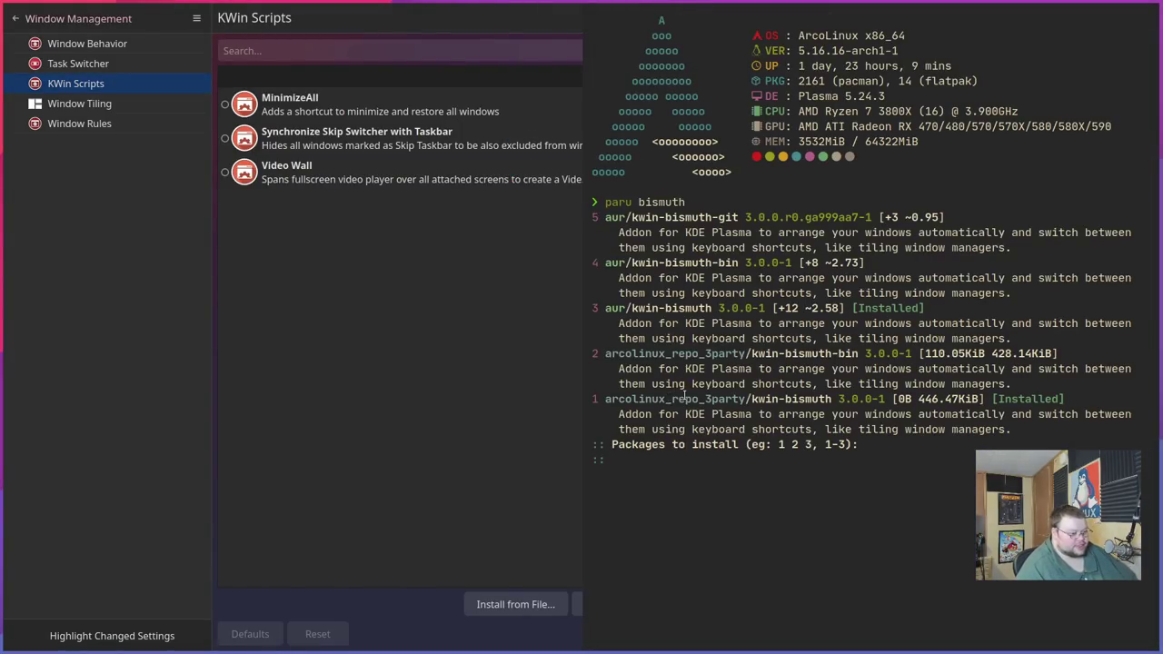
{"action": "left_click_drag", "start_coordinate": [679, 400], "coordinate": [831, 400]}
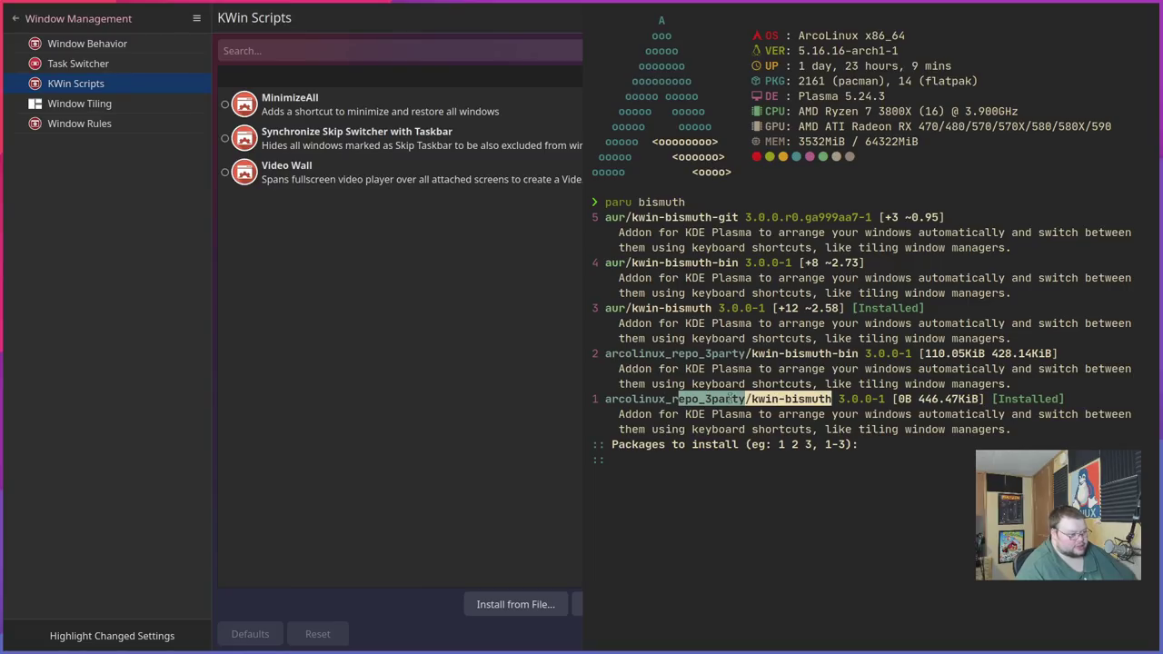
{"action": "left_click_drag", "start_coordinate": [651, 324], "coordinate": [692, 308]}
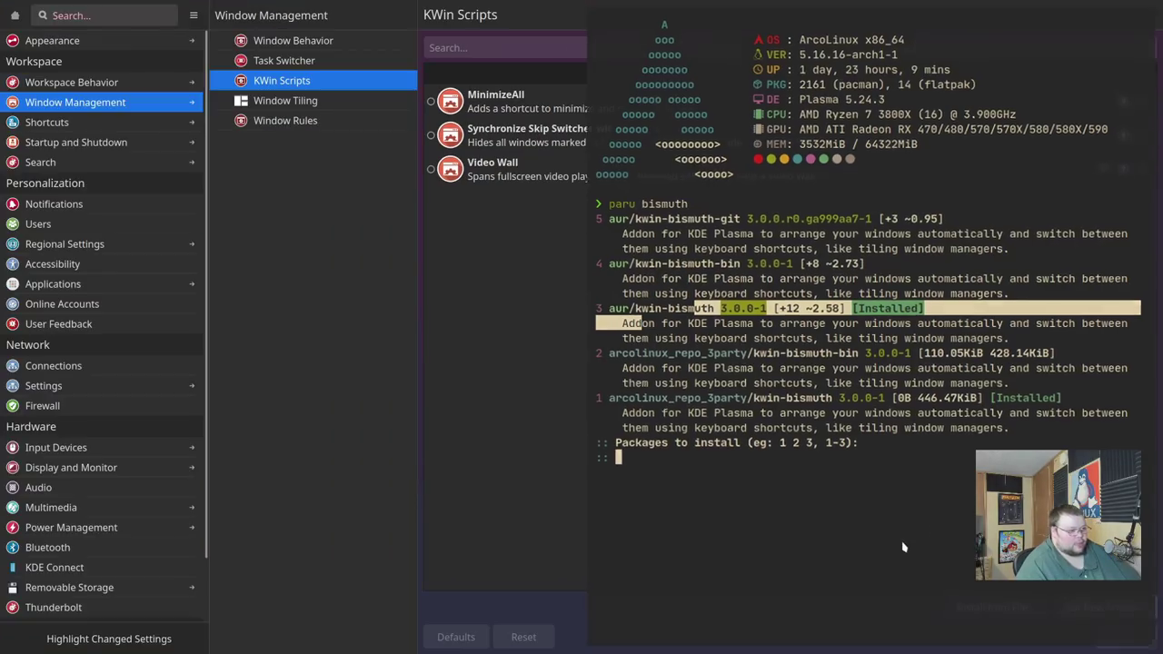
{"action": "key", "text": "F12"}
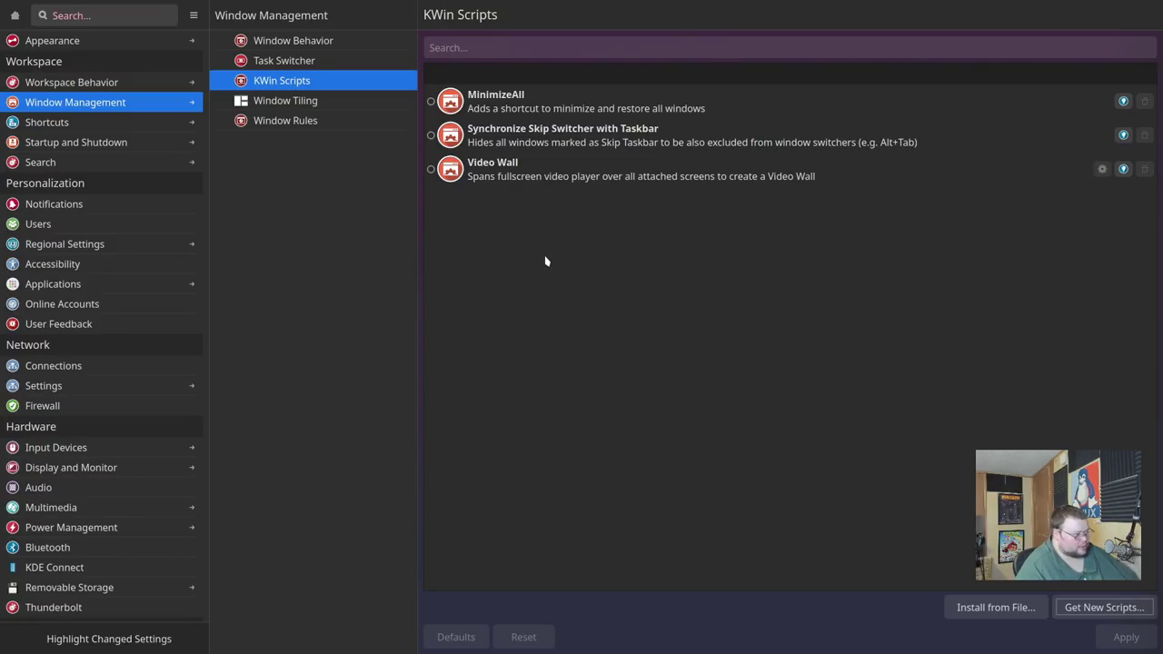
Open the Window Tiling settings and switch window tiling off and back on.
{"action": "left_click", "coordinate": [297, 107]}
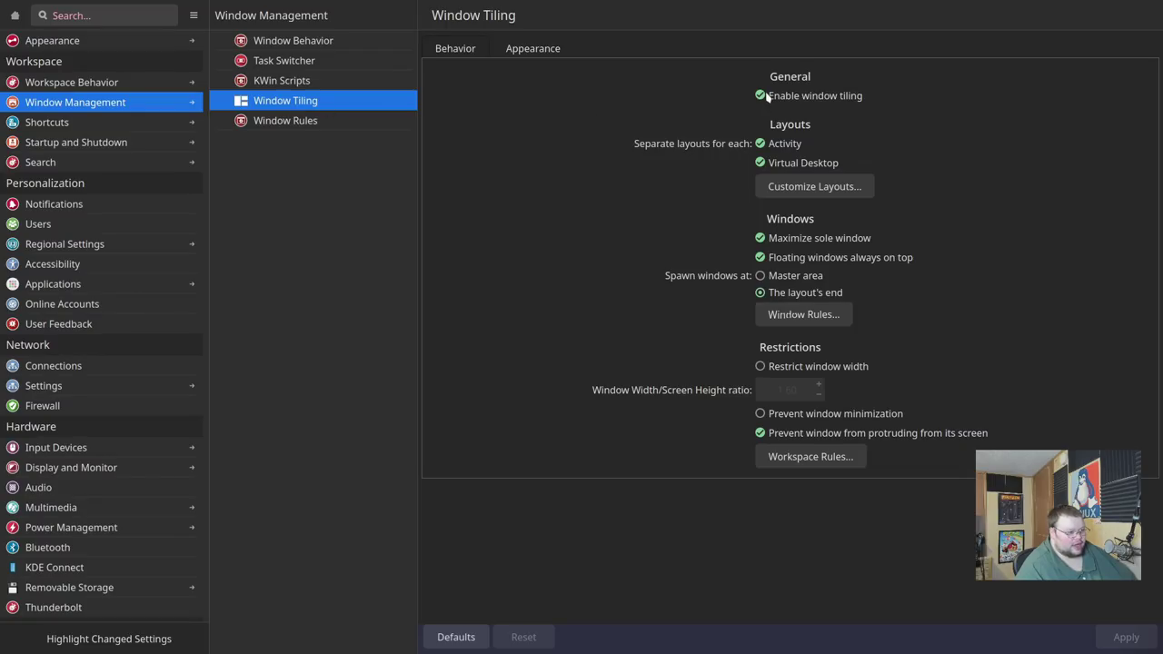
{"action": "left_click", "coordinate": [761, 96]}
{"action": "left_click", "coordinate": [761, 96]}
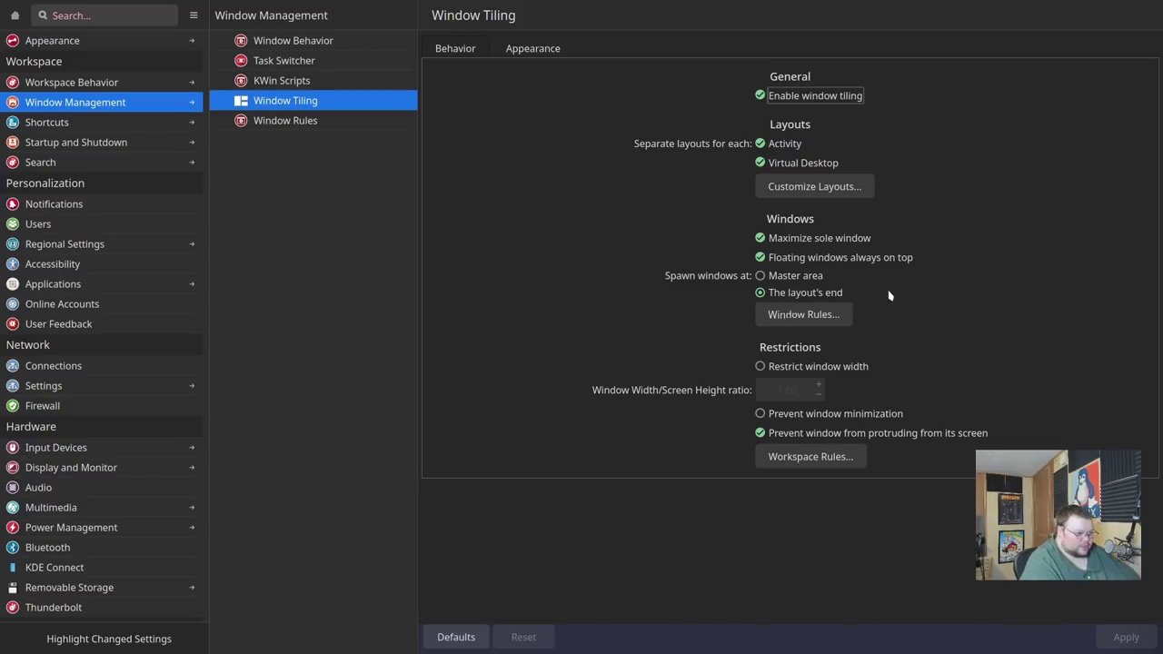
Test automatic tiling by opening four terminals and closing them all, and repeat the test with a single terminal.
{"action": "key", "text": "ctrl+alt+t"}
{"action": "key", "text": "ctrl+alt+t"}
{"action": "key", "text": "ctrl+alt+t"}
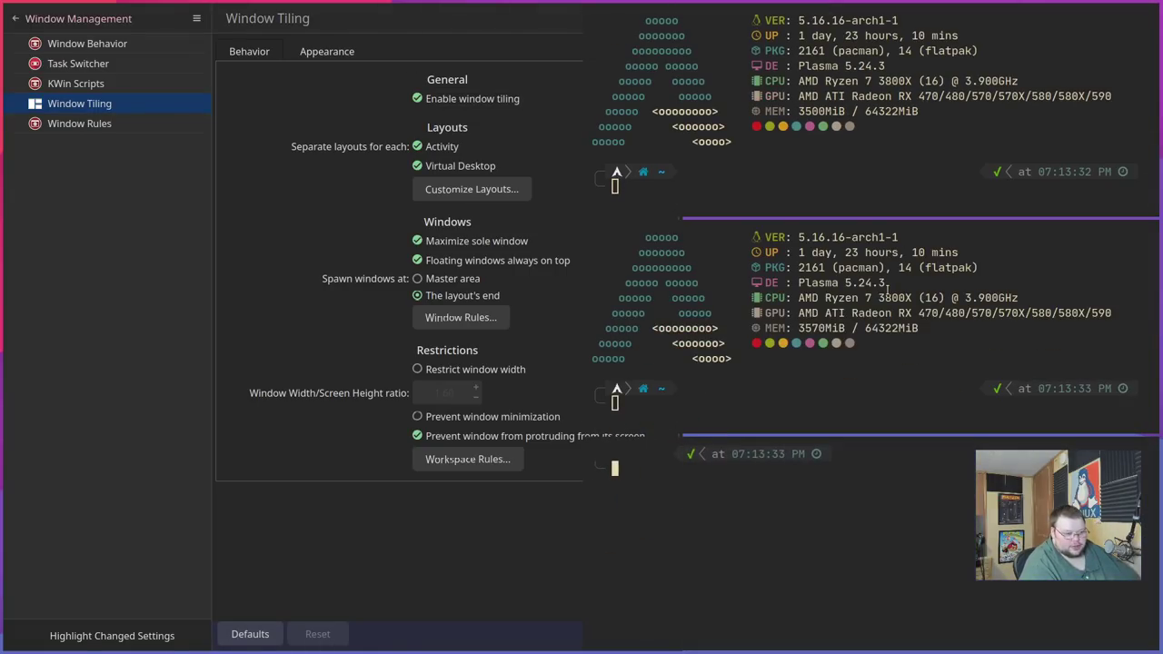
{"action": "key", "text": "ctrl+alt+t"}
{"action": "key", "text": "ctrl+d"}
{"action": "key", "text": "ctrl+d"}
{"action": "key", "text": "ctrl+d"}
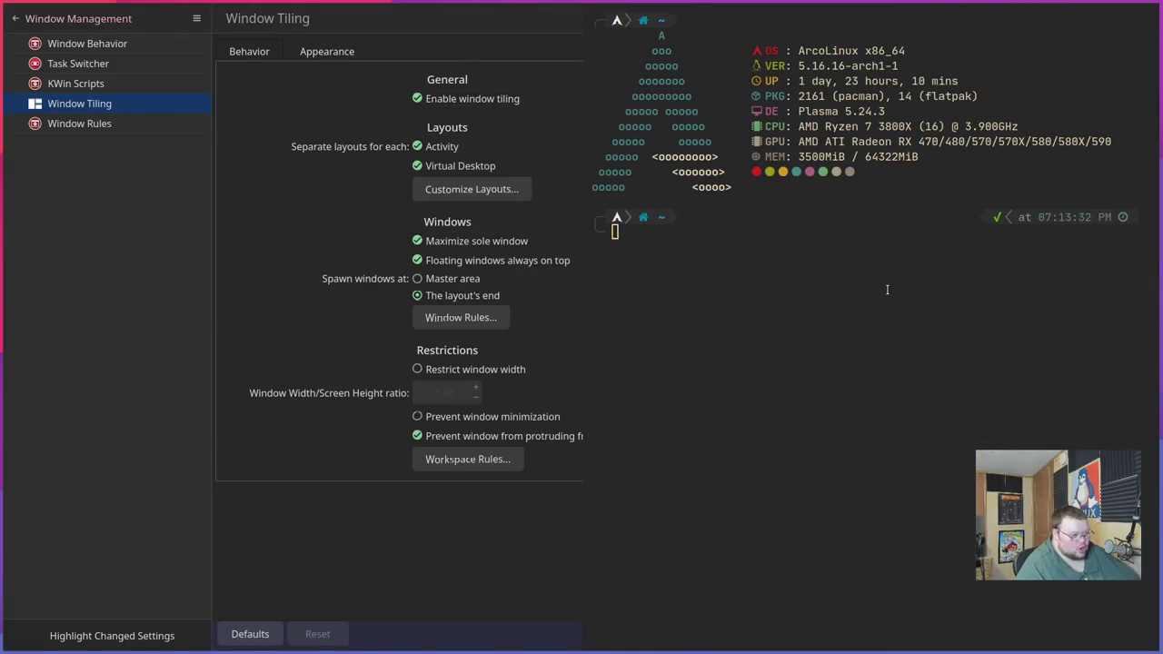
{"action": "key", "text": "ctrl+d"}
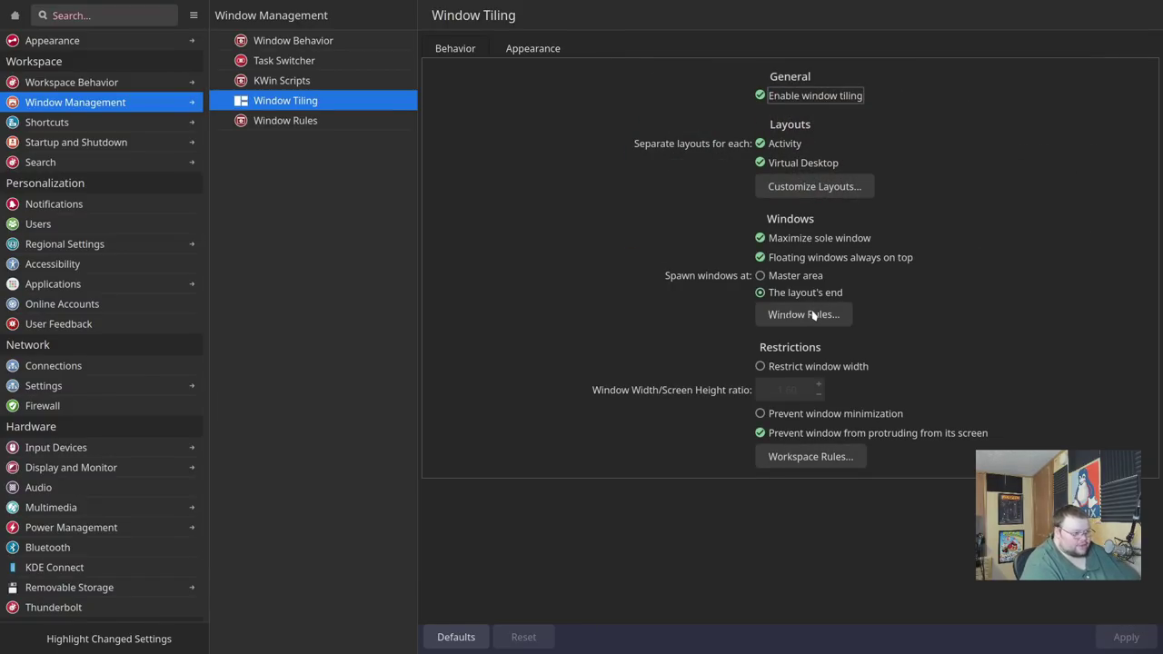
{"action": "key", "text": "ctrl+alt+t"}
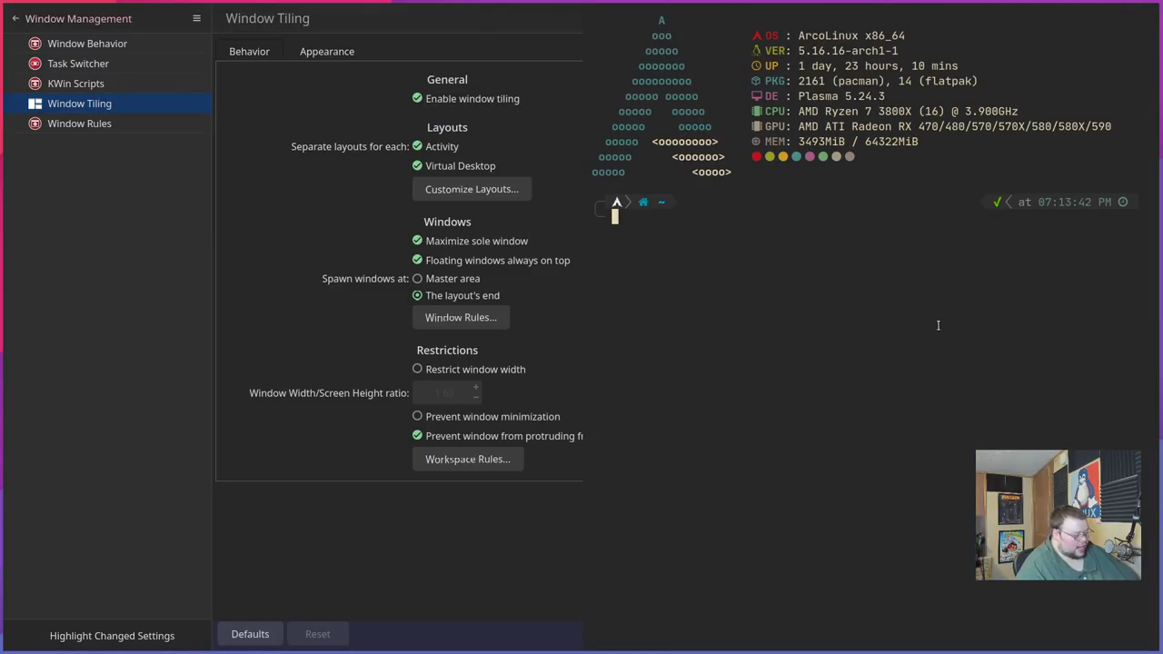
{"action": "key", "text": "ctrl+d"}
Review the tiling gap and border options and the list of customizable window layouts, returning to the behavior settings.
{"action": "left_click", "coordinate": [533, 49]}
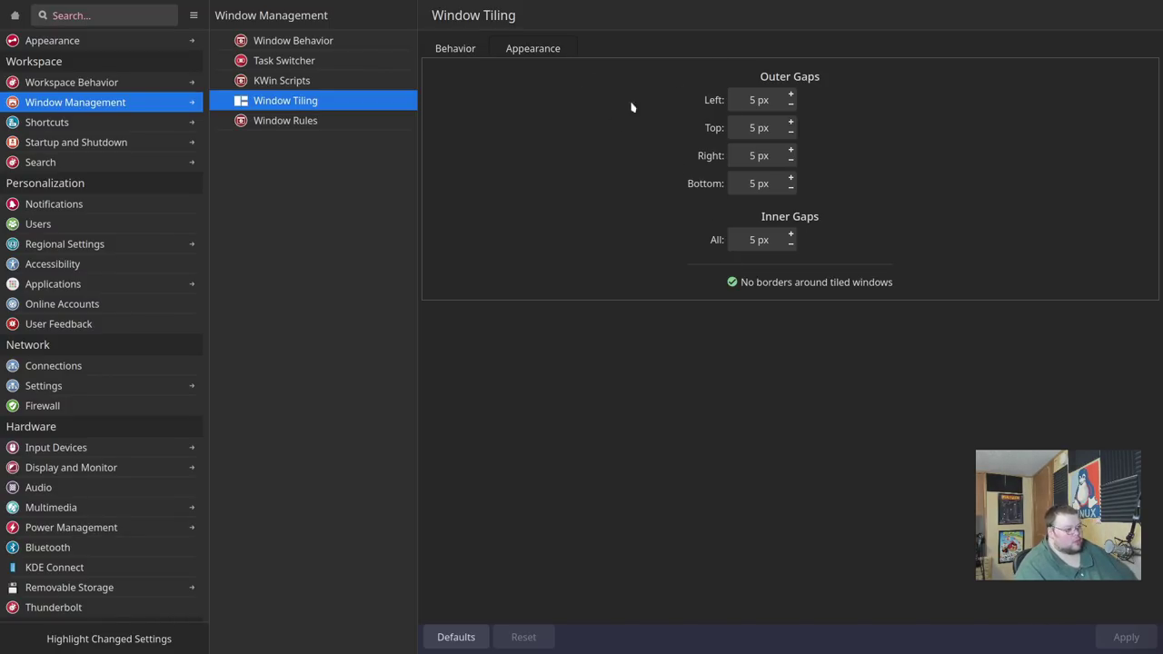
{"action": "left_click", "coordinate": [467, 52]}
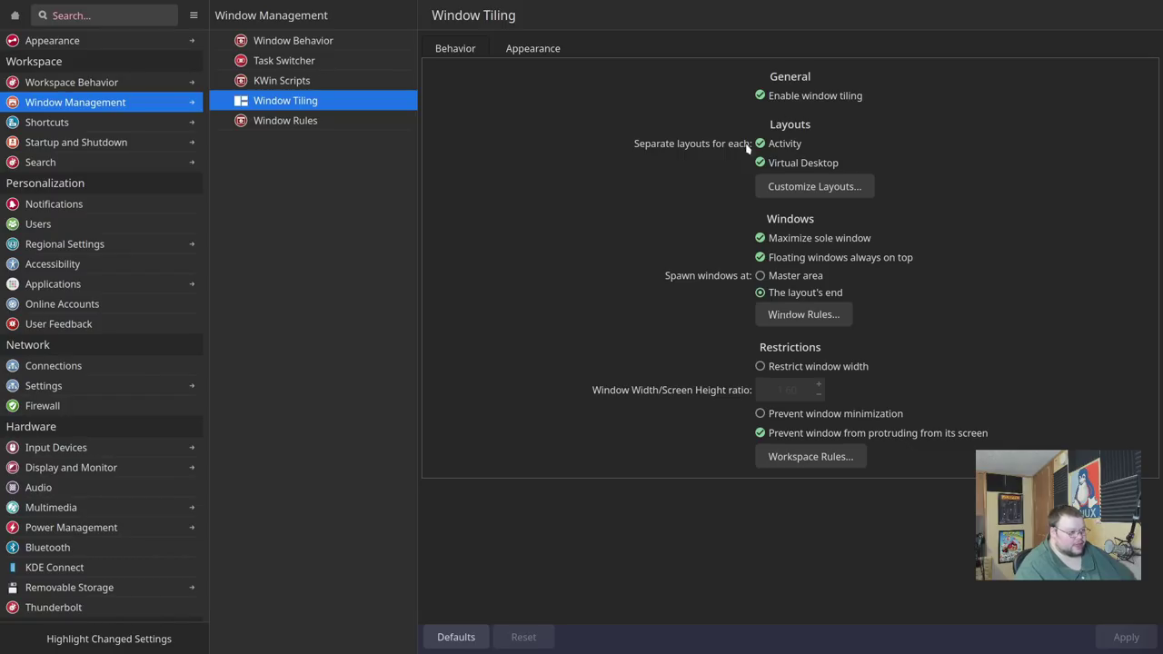
{"action": "left_click", "coordinate": [812, 188]}
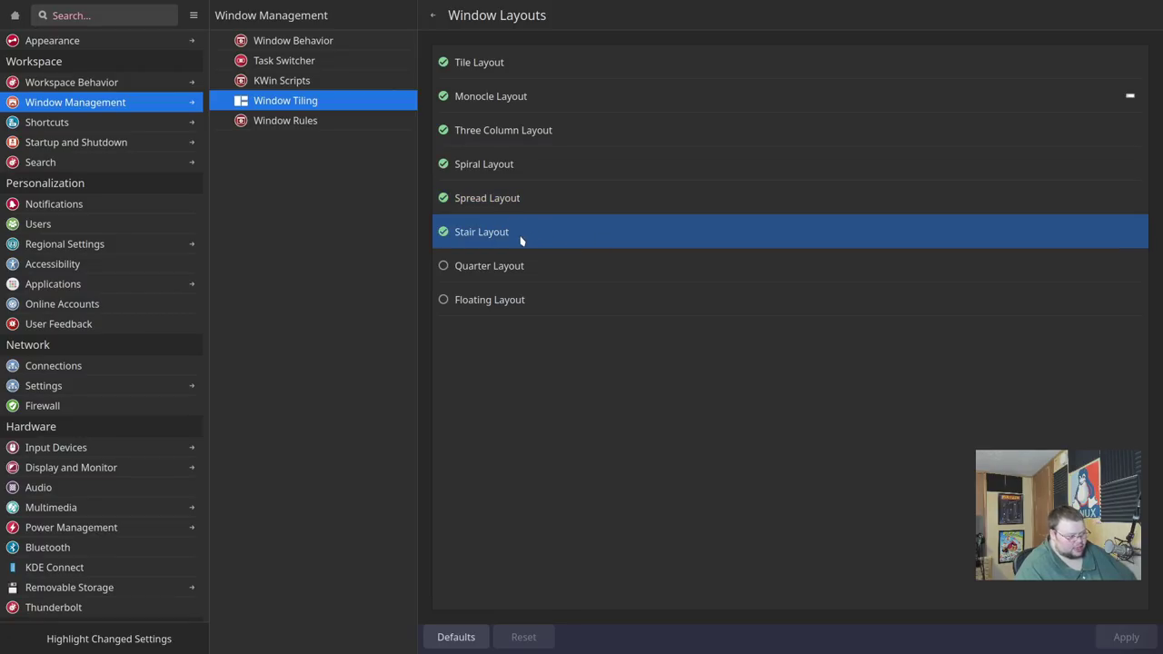
{"action": "key", "text": "alt+Left"}
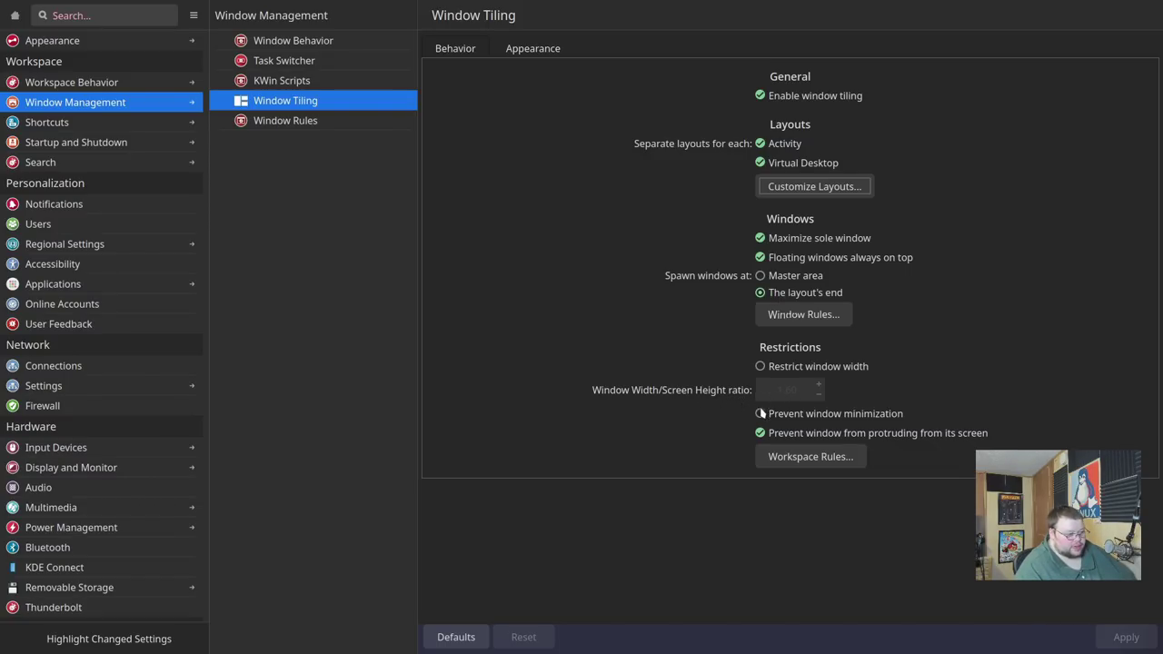
Review the tiling workspace rules and window rules, returning to the Window Tiling settings.
{"action": "left_click", "coordinate": [812, 457]}
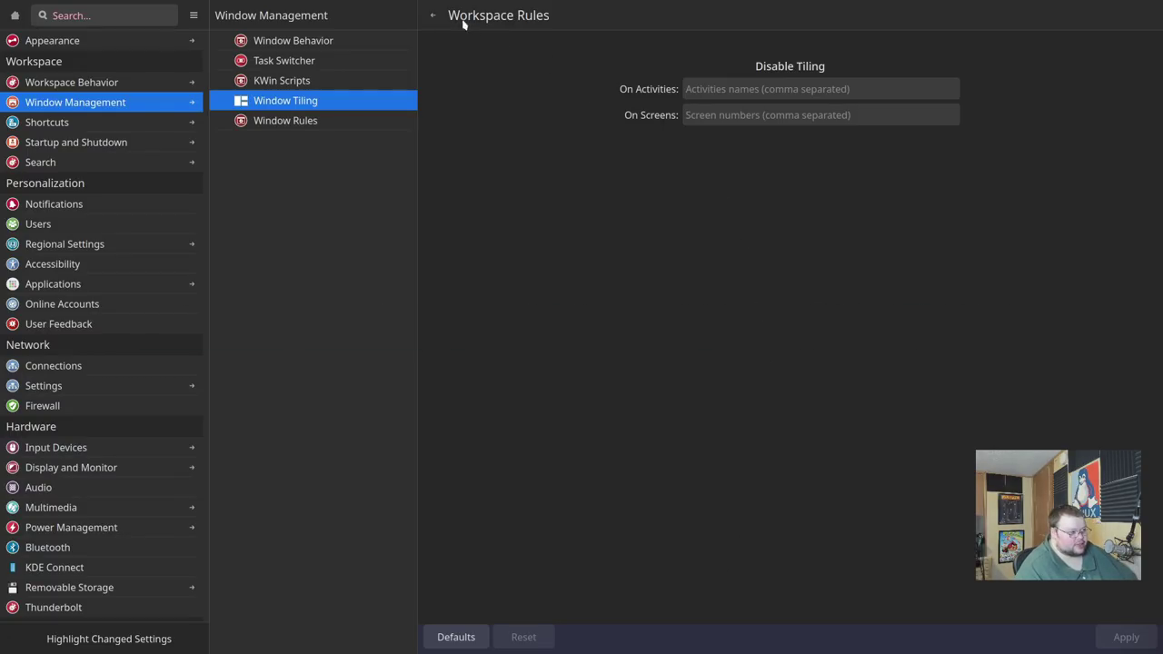
{"action": "left_click", "coordinate": [433, 17]}
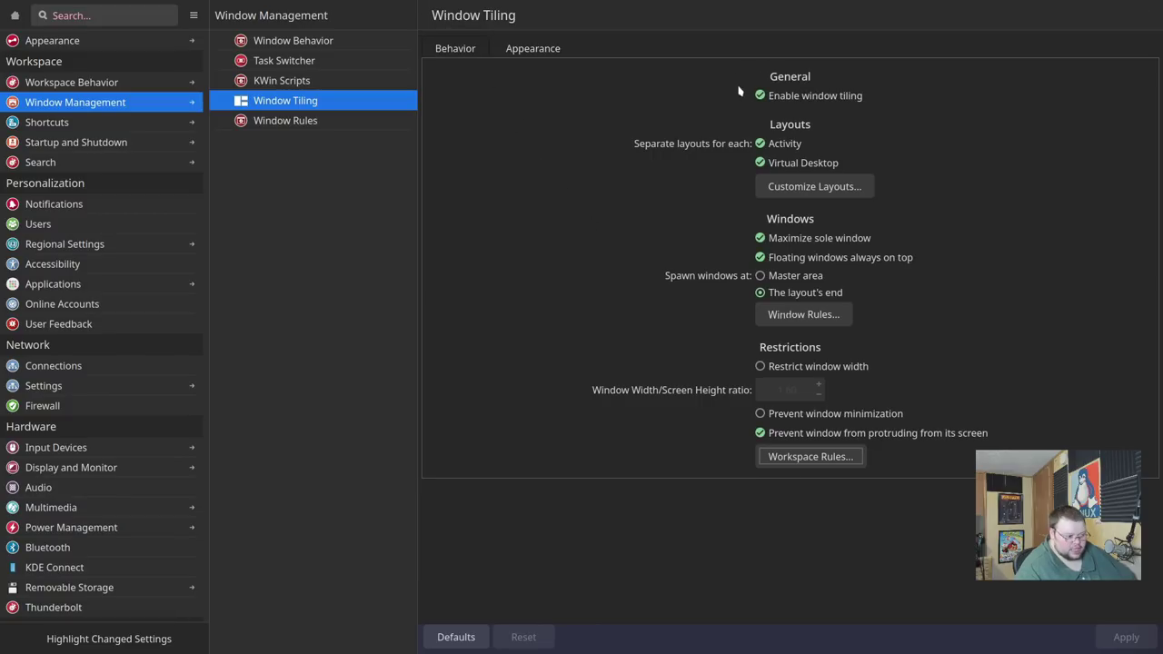
{"action": "left_click", "coordinate": [806, 320]}
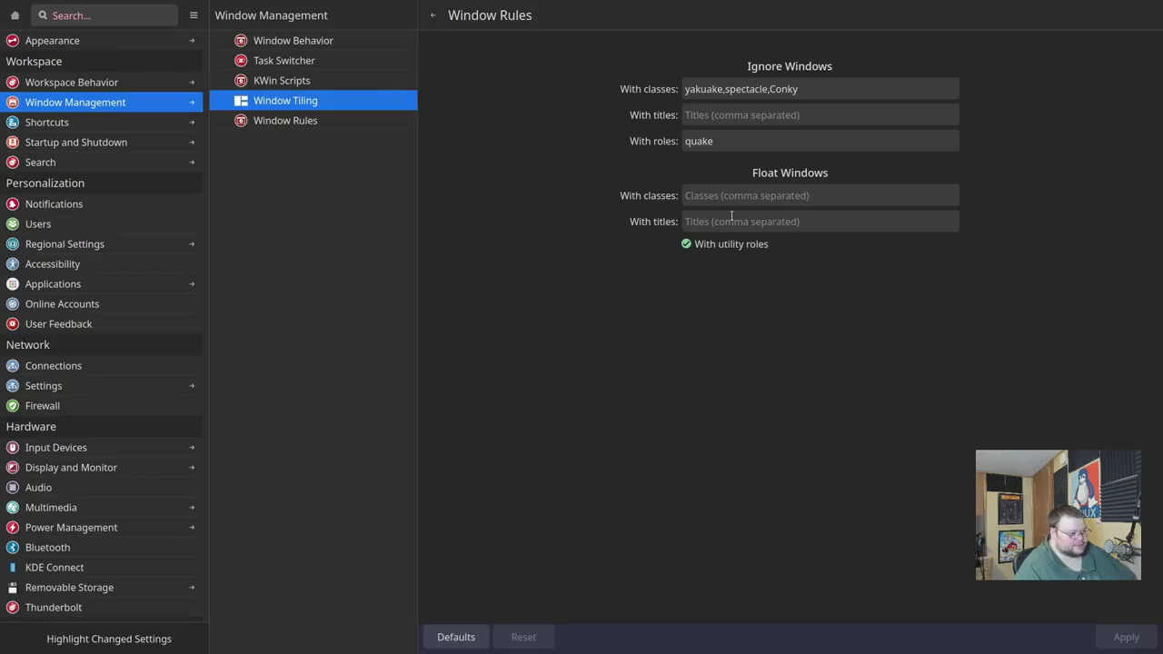
{"action": "key", "text": "alt+Left"}
Show the tiling appearance settings and check the gaps beside a temporarily opened terminal.
{"action": "left_click", "coordinate": [556, 53]}
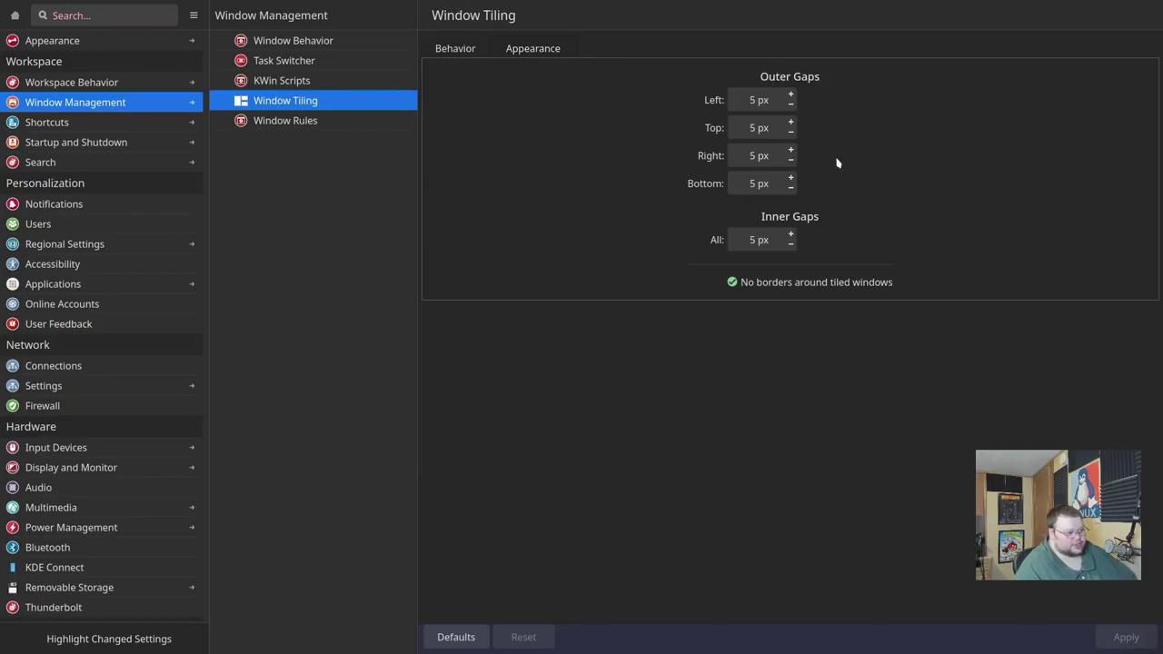
{"action": "key", "text": "super+Return"}
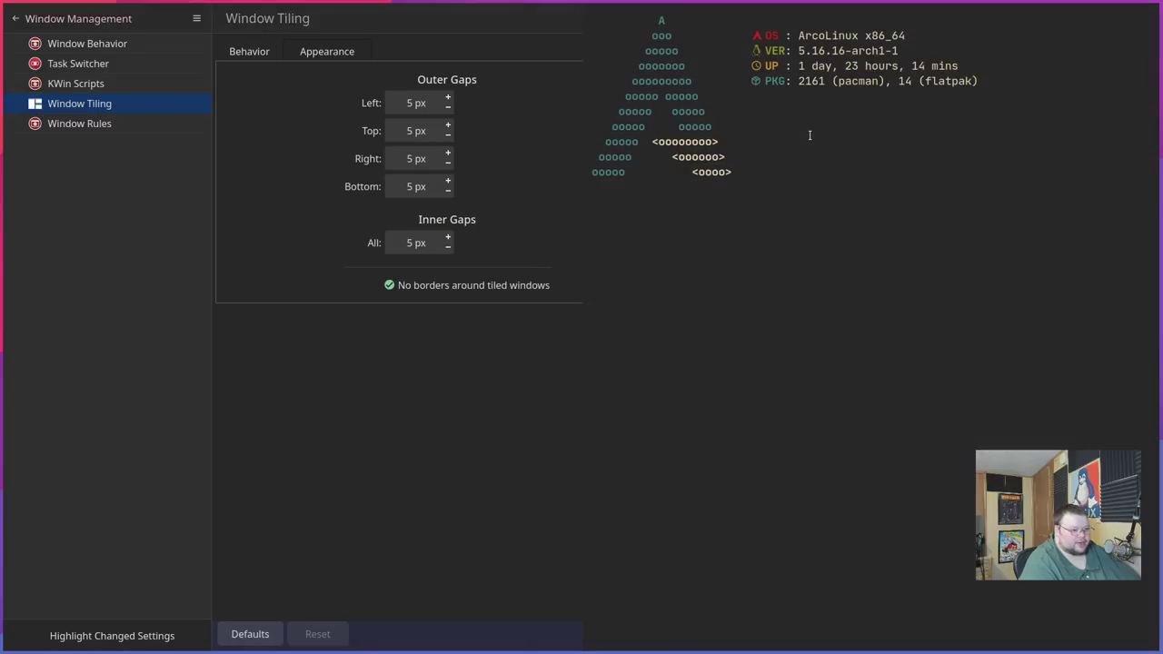
{"action": "key", "text": "ctrl+d"}
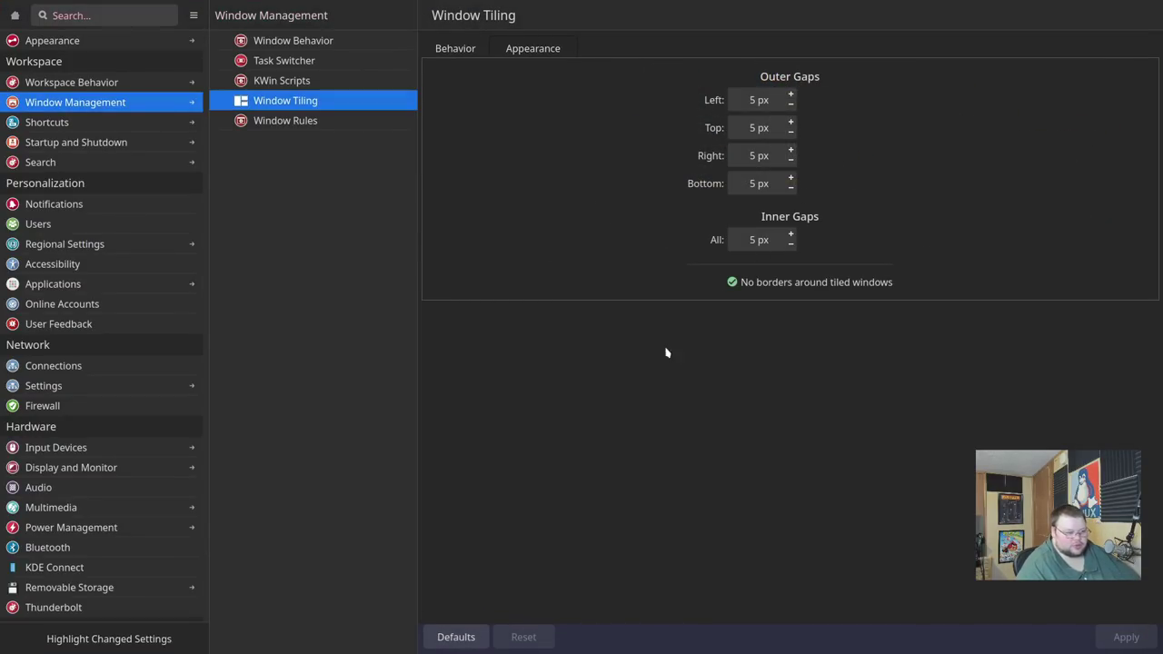
Close the settings window and open several terminals in succession to demonstrate the tiled layout.
{"action": "key", "text": "ctrl+q"}
{"action": "key", "text": "super+Return"}
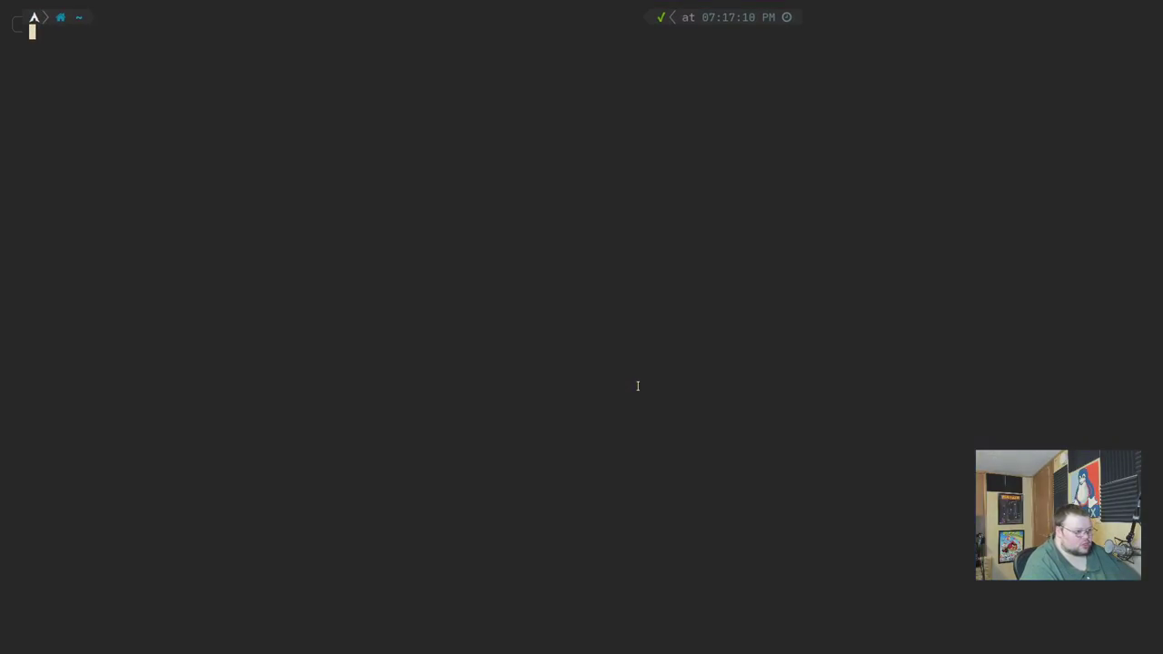
{"action": "key", "text": "super+Return"}
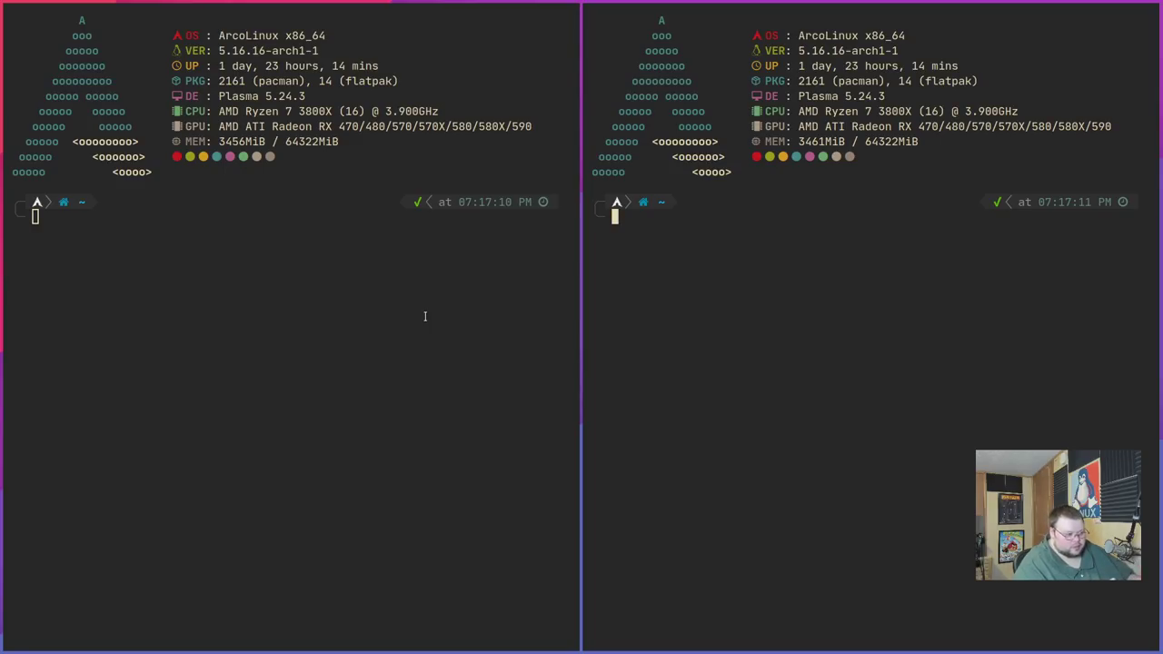
{"action": "key", "text": "super+Return"}
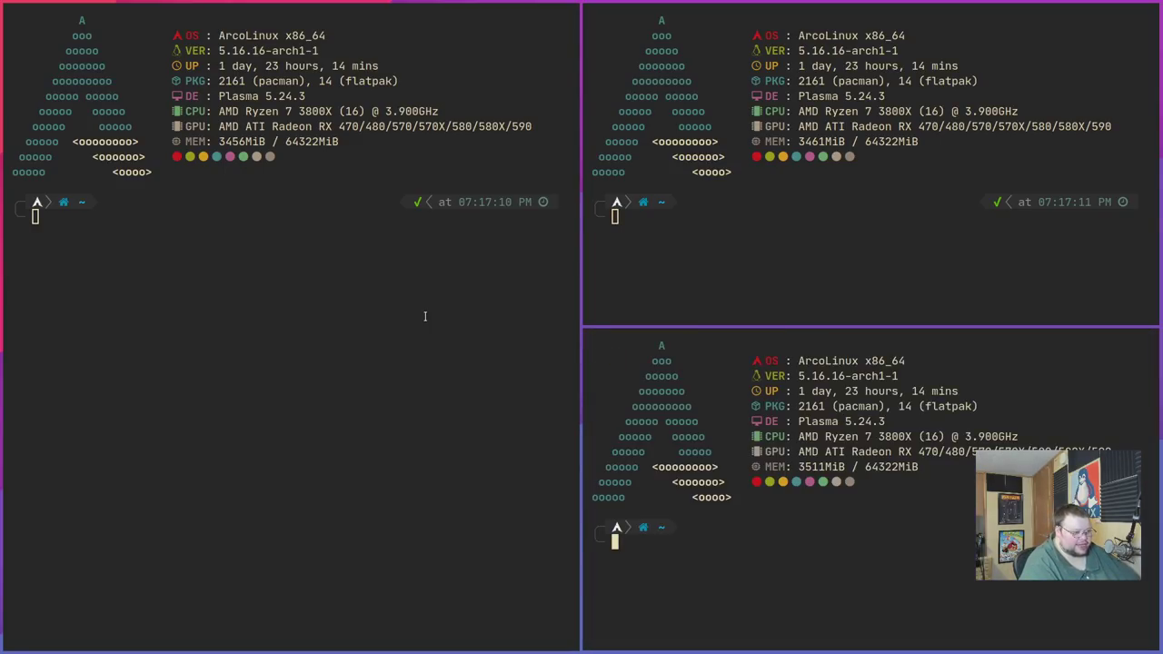
{"action": "key", "text": "super+Return"}
{"action": "key", "text": "super+Return"}
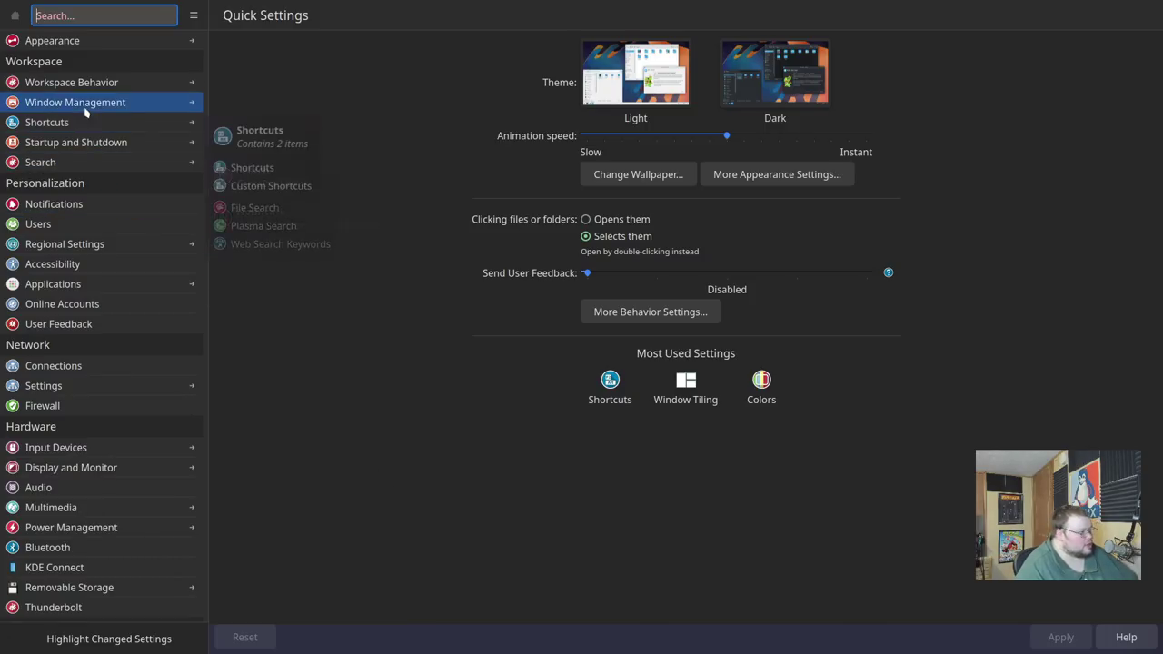
Open the Window Tiling settings and search the settings for "shortcuts" to reach the global Shortcuts page.
{"action": "left_click", "coordinate": [145, 101]}
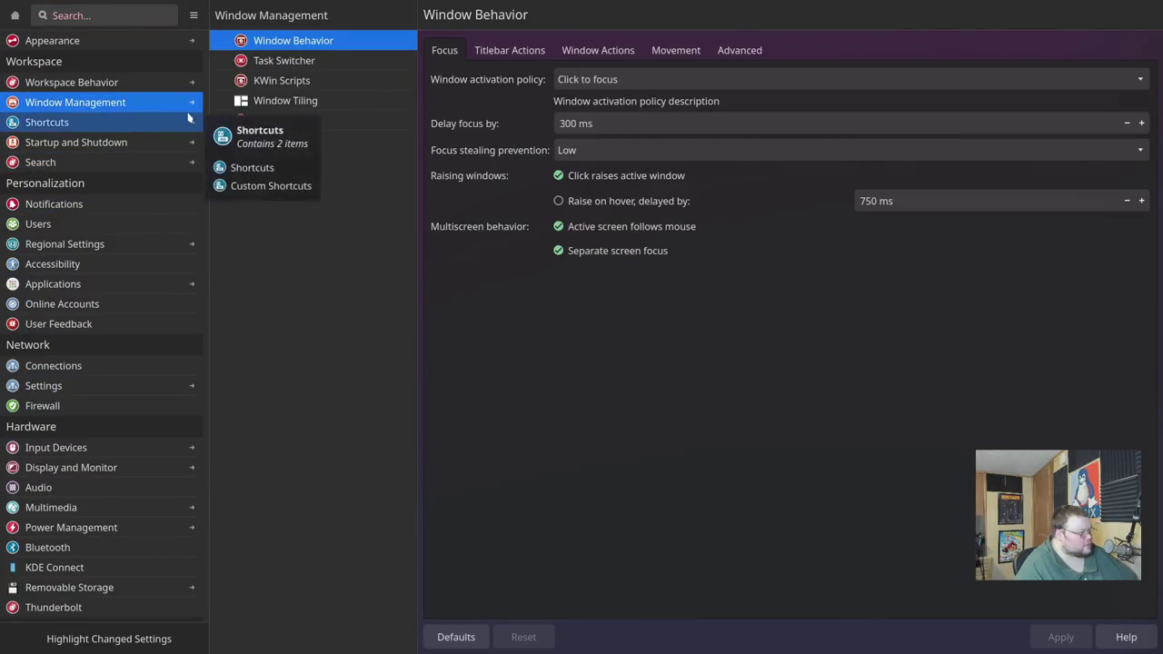
{"action": "left_click", "coordinate": [273, 102]}
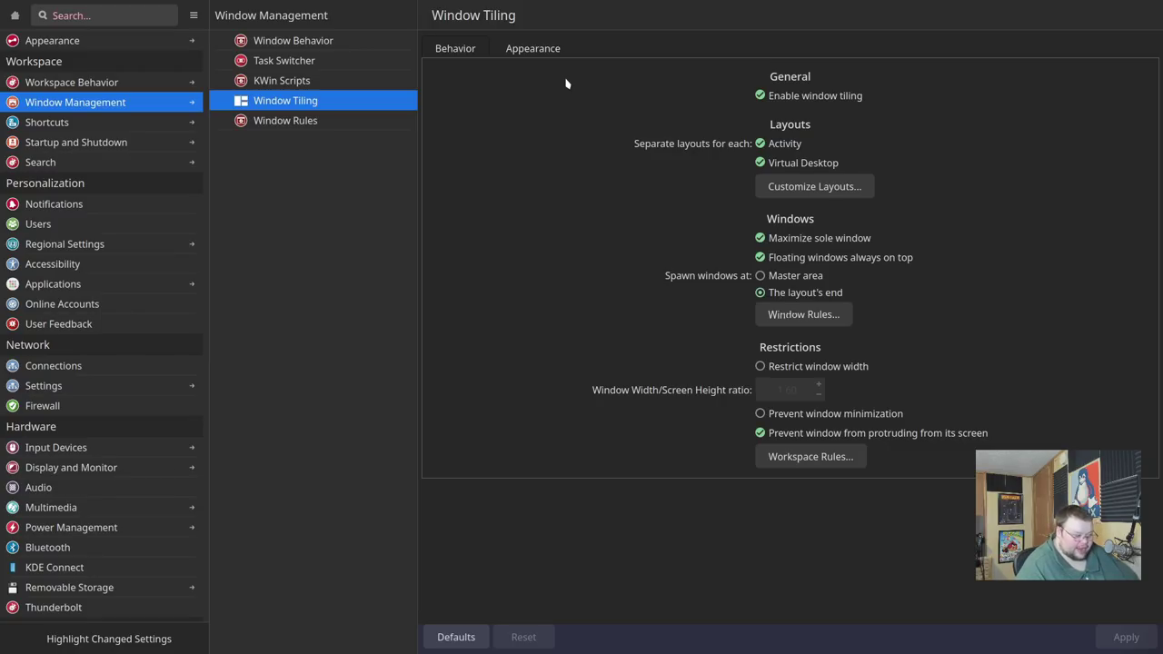
{"action": "left_click", "coordinate": [81, 17]}
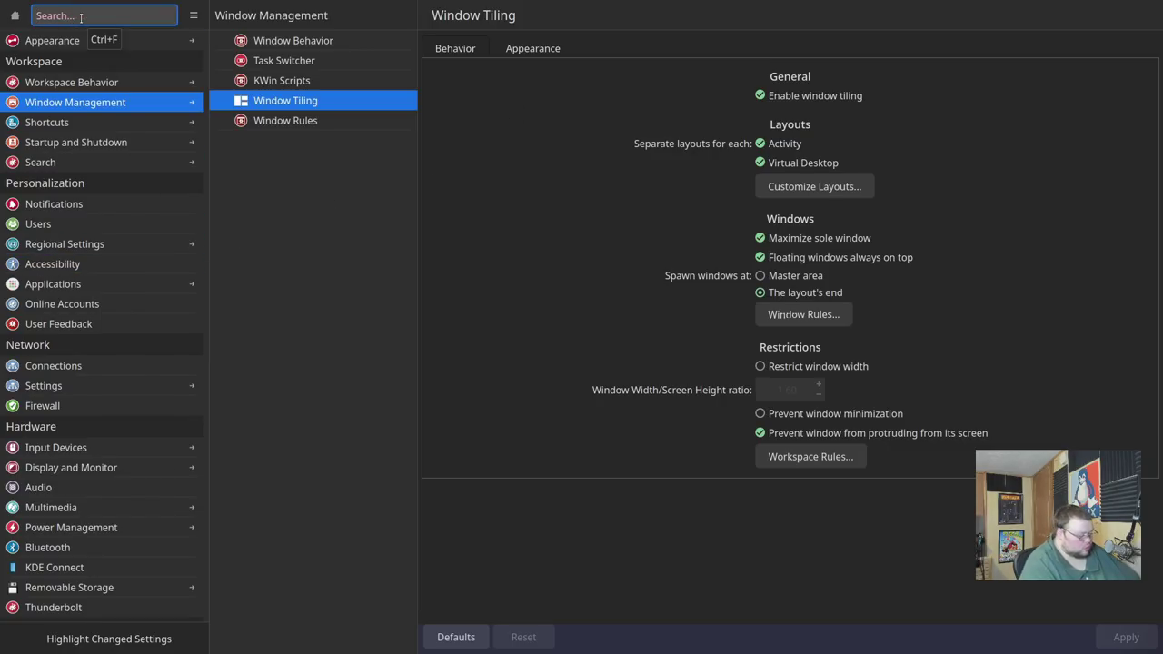
{"action": "type", "text": "shortcuts"}
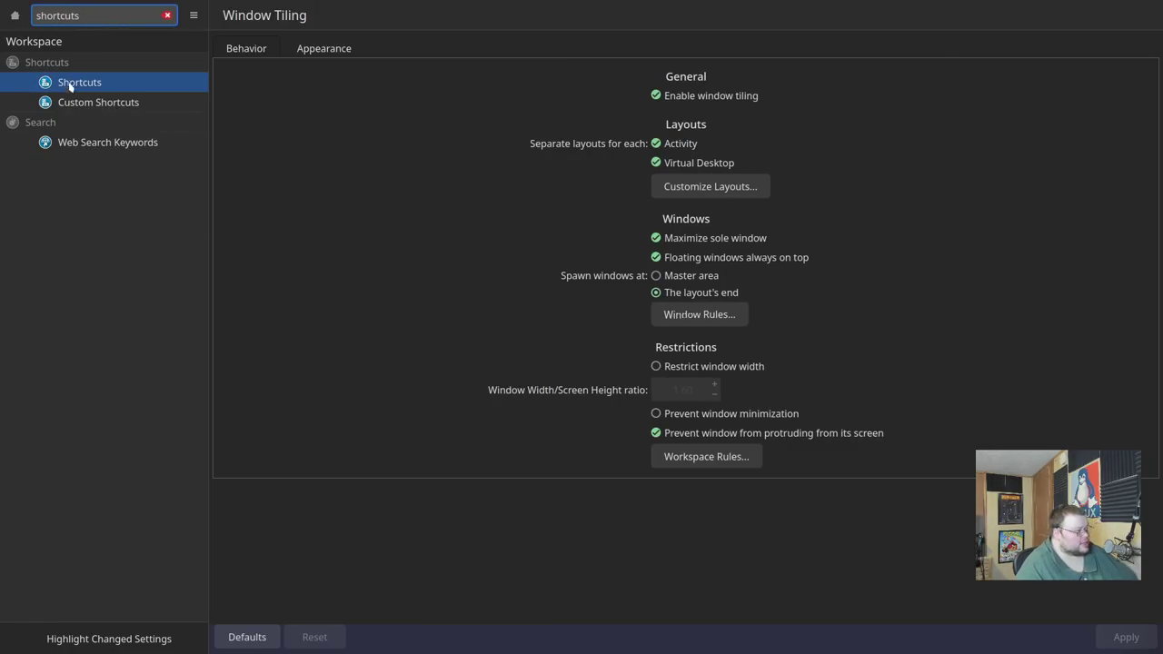
{"action": "left_click", "coordinate": [75, 91]}
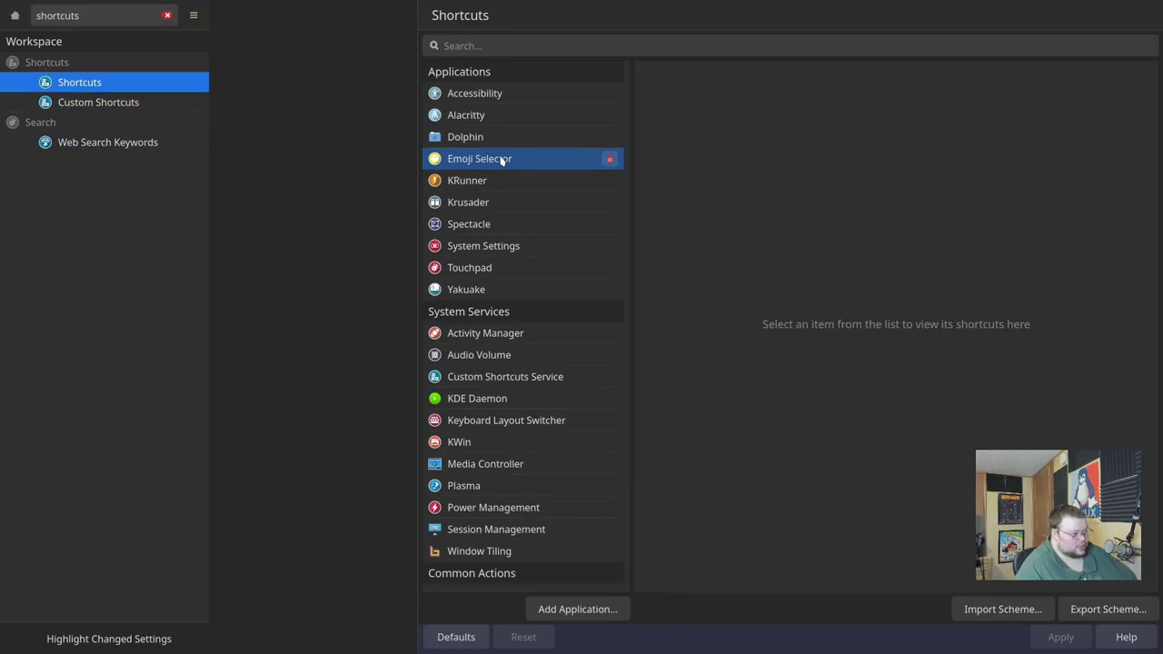
Filter the shortcuts by "kwin" and review the KWin window, quick-tile and desktop-switching shortcuts.
{"action": "left_click", "coordinate": [514, 42]}
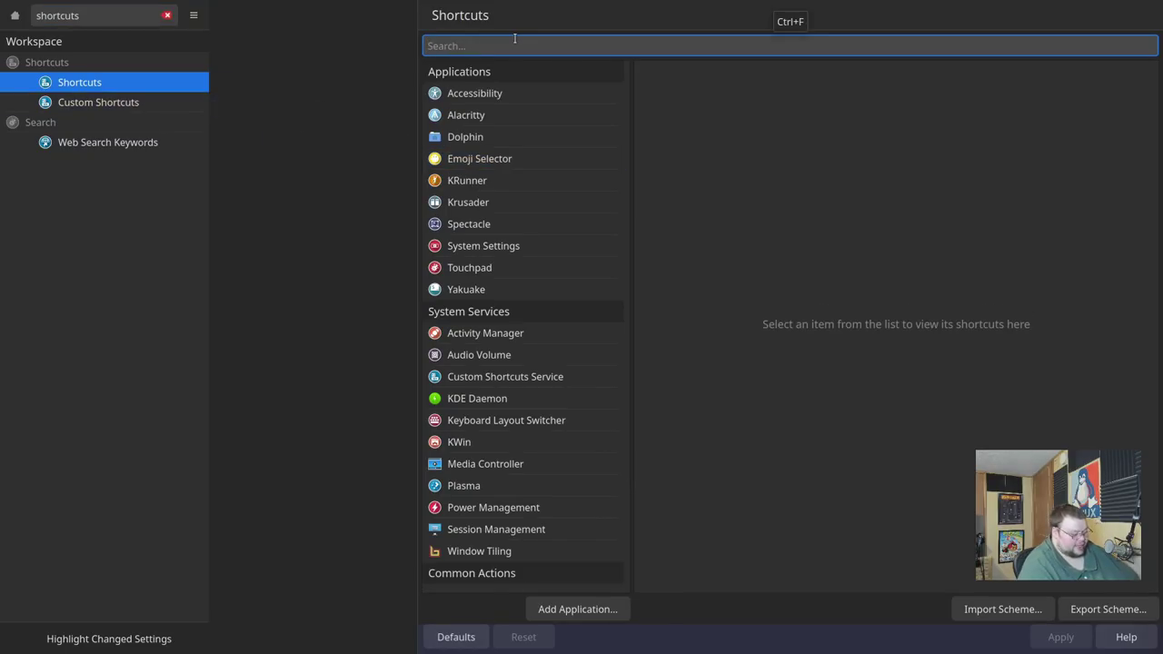
{"action": "type", "text": "kwin"}
{"action": "left_click", "coordinate": [480, 94]}
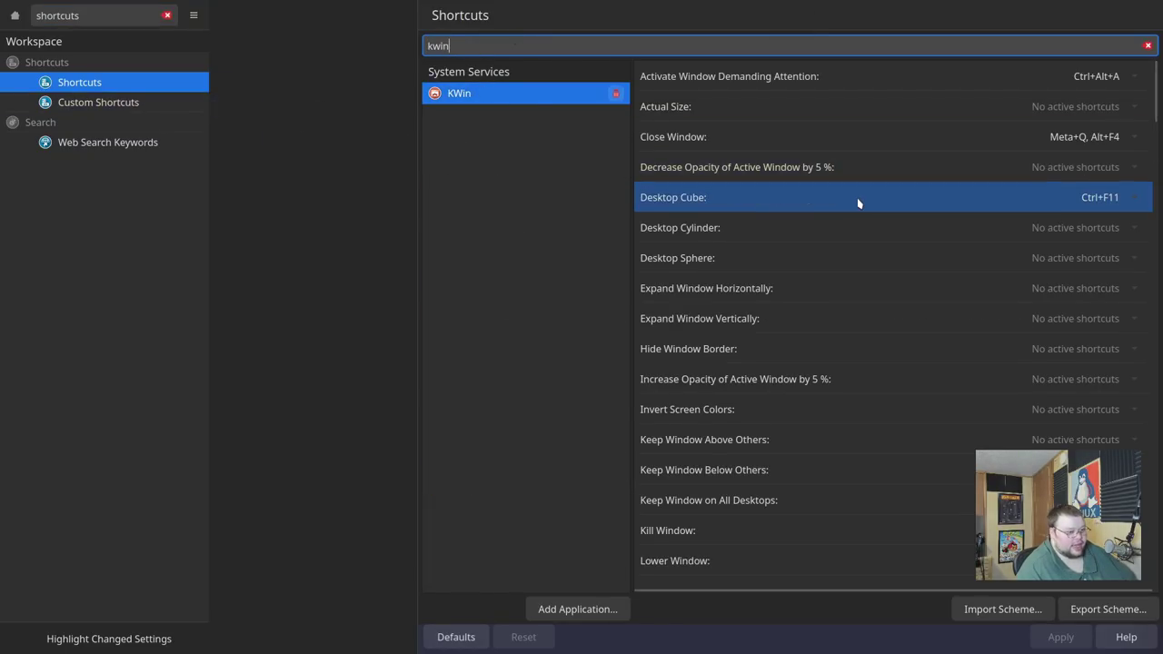
{"action": "scroll", "coordinate": [847, 208], "scroll_direction": "down", "scroll_amount": 1}
{"action": "scroll", "coordinate": [849, 211], "scroll_direction": "down", "scroll_amount": 2}
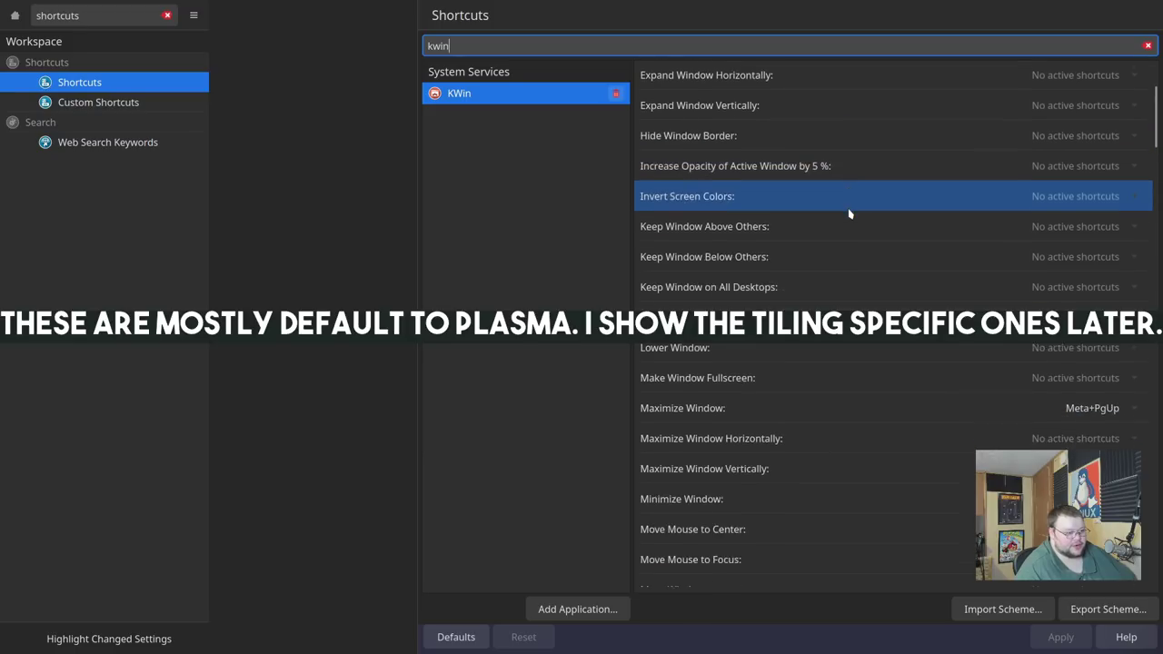
{"action": "scroll", "coordinate": [849, 214], "scroll_direction": "down", "scroll_amount": 4}
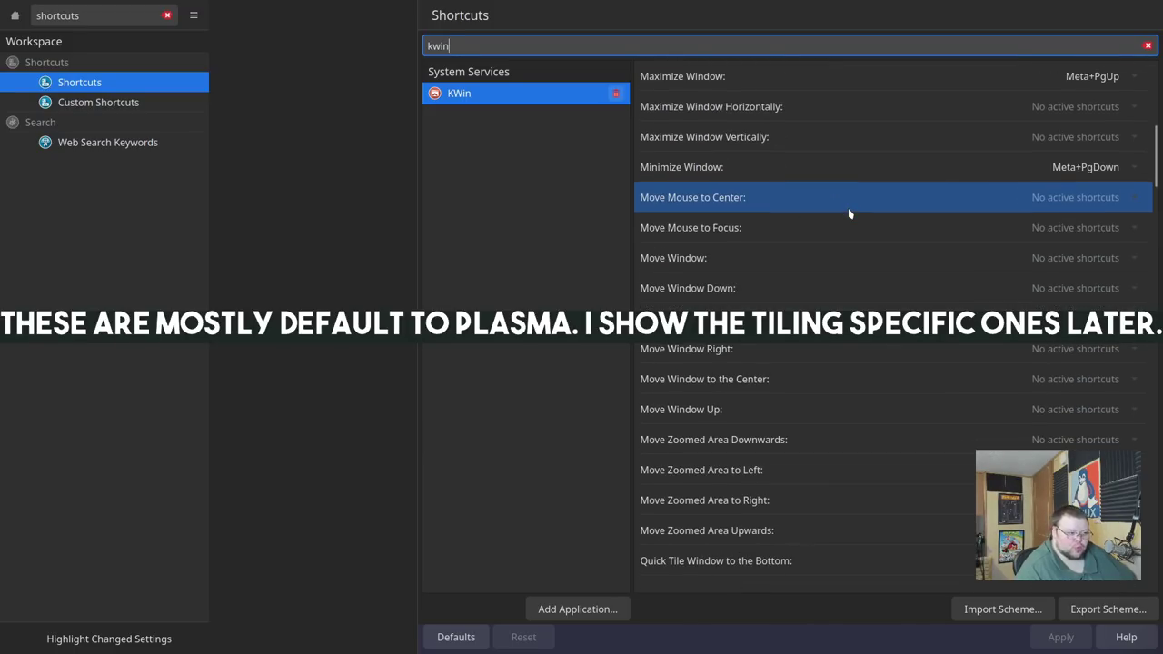
{"action": "scroll", "coordinate": [850, 214], "scroll_direction": "down", "scroll_amount": 1}
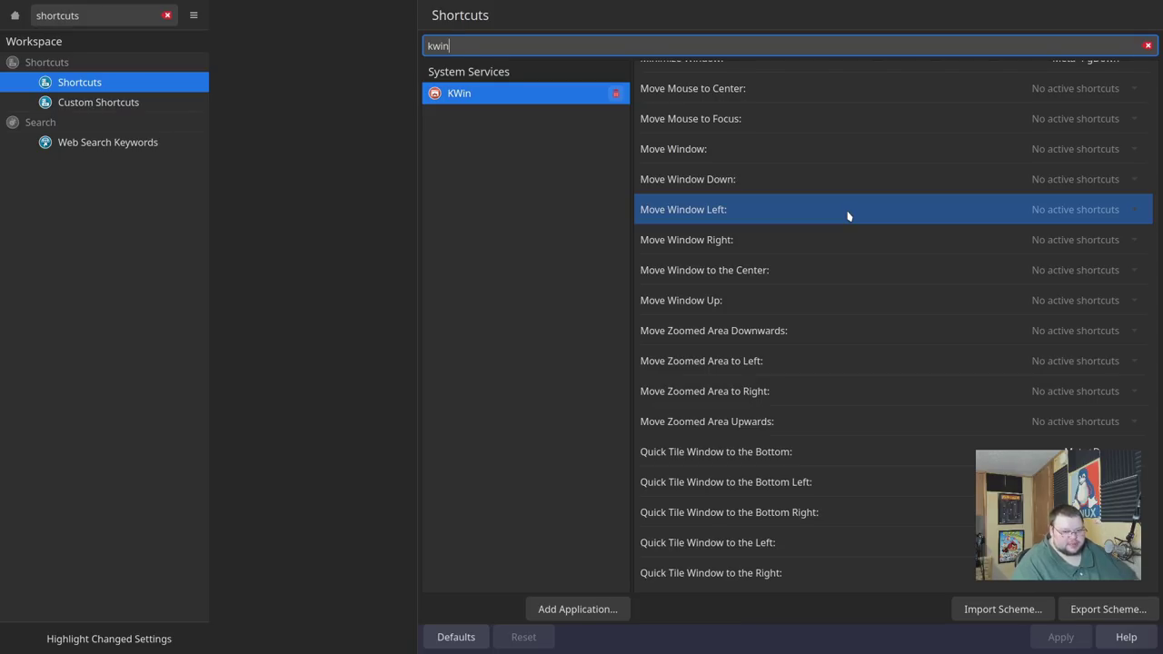
{"action": "scroll", "coordinate": [848, 215], "scroll_direction": "down", "scroll_amount": 5}
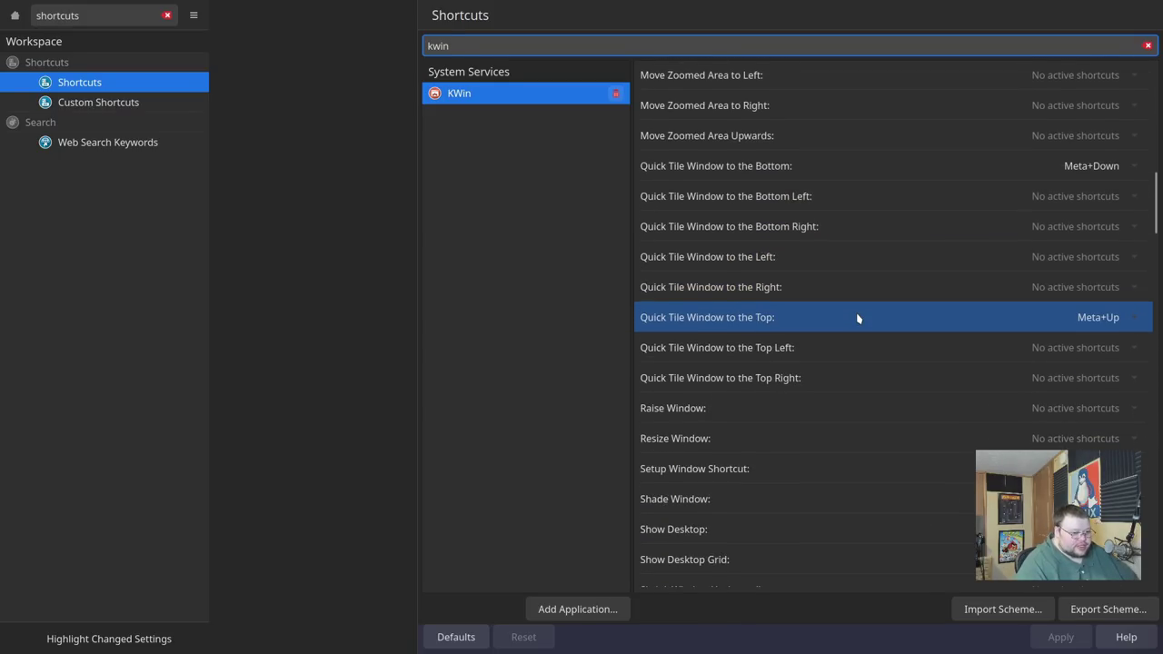
{"action": "scroll", "coordinate": [857, 318], "scroll_direction": "down", "scroll_amount": 3}
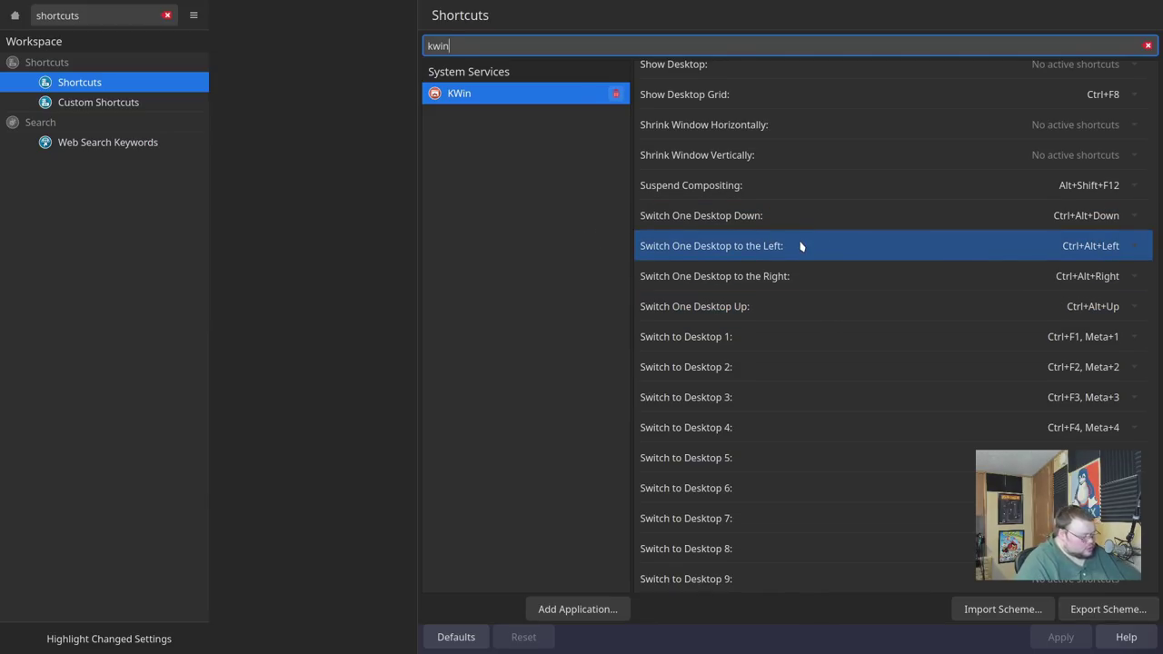
Demonstrate the virtual desktop switching shortcuts by moving one desktop to the left and back to the right.
{"action": "key", "text": "ctrl+alt+Left"}
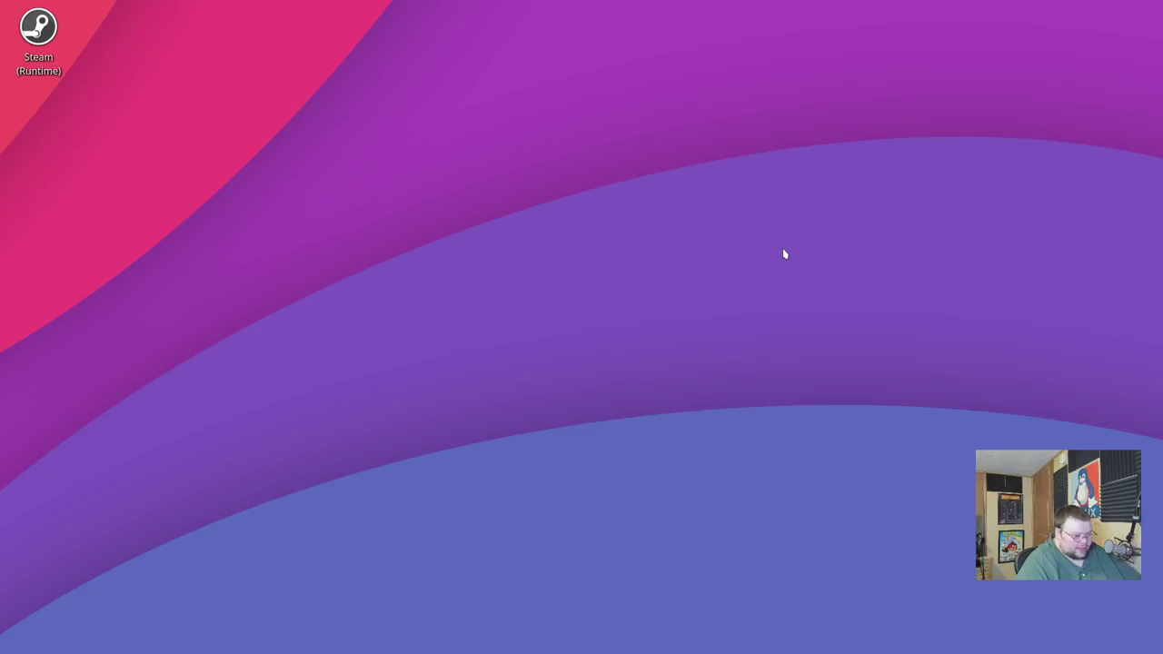
{"action": "key", "text": "alt+space"}
{"action": "key", "text": "ctrl+alt+Right"}
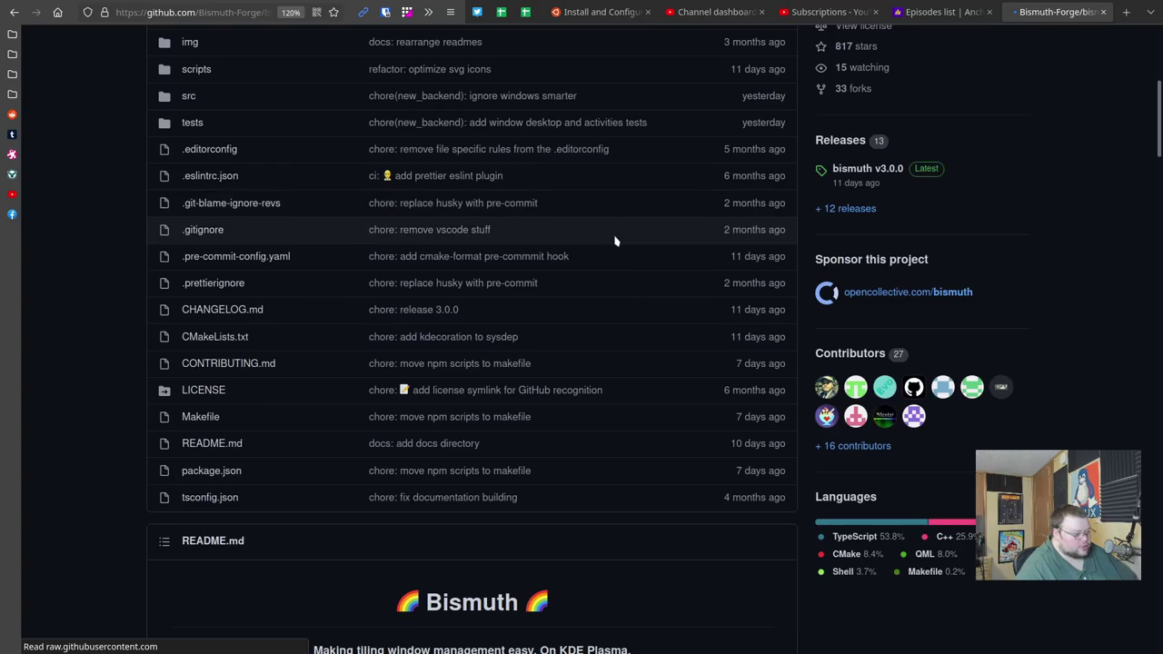
Find the Usage section of the Bismuth README on GitHub and open its linked Tweaks section.
{"action": "scroll", "coordinate": [614, 241], "scroll_direction": "down", "scroll_amount": 10}
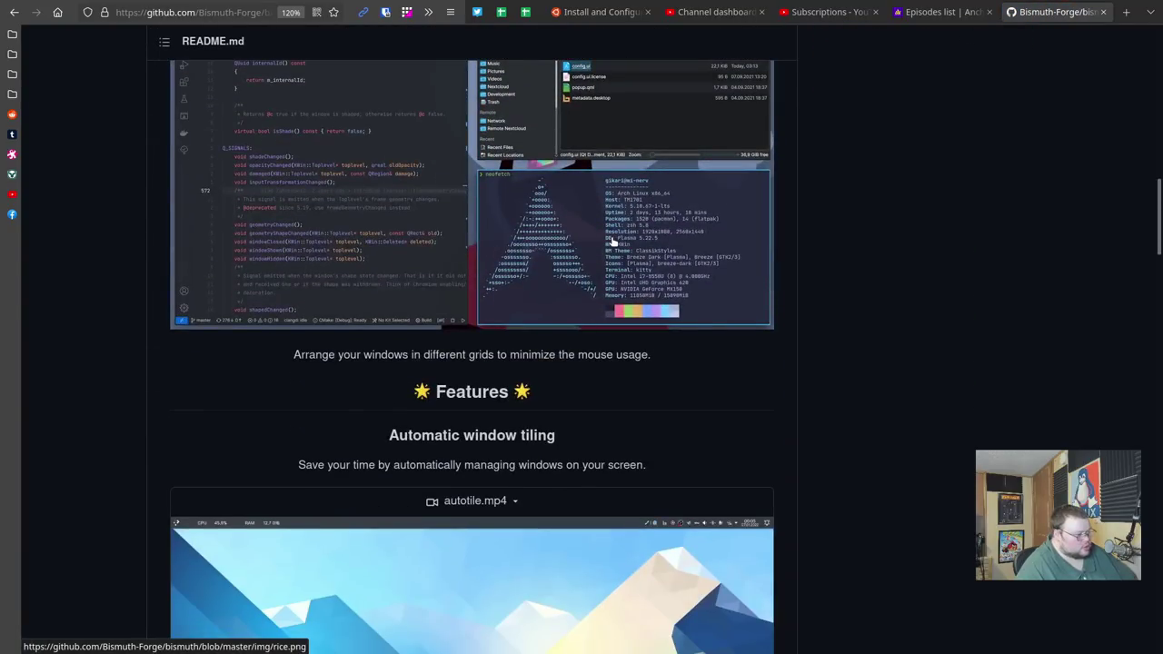
{"action": "scroll", "coordinate": [614, 241], "scroll_direction": "down", "scroll_amount": 12}
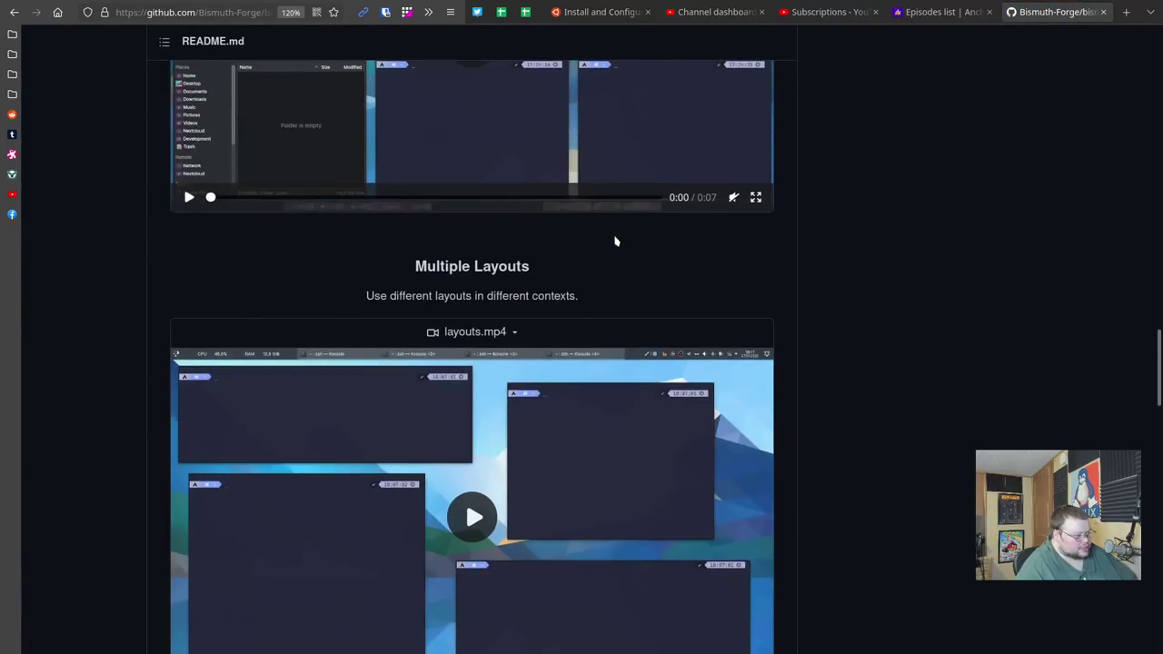
{"action": "scroll", "coordinate": [615, 241], "scroll_direction": "down", "scroll_amount": 9}
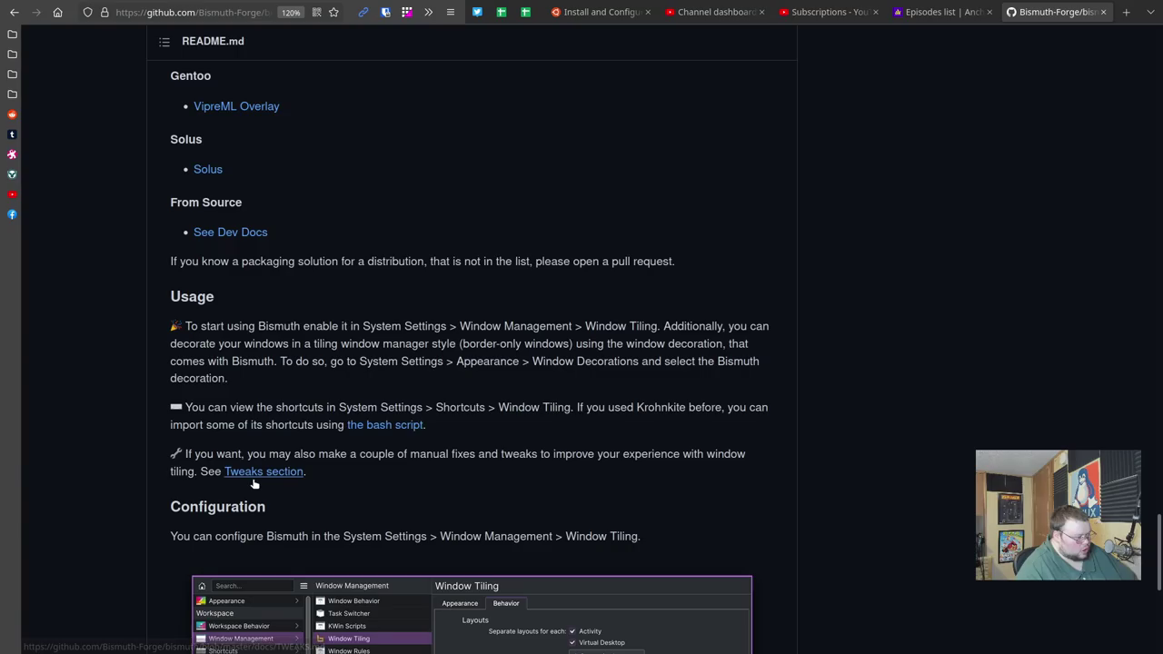
{"action": "left_click", "coordinate": [257, 480]}
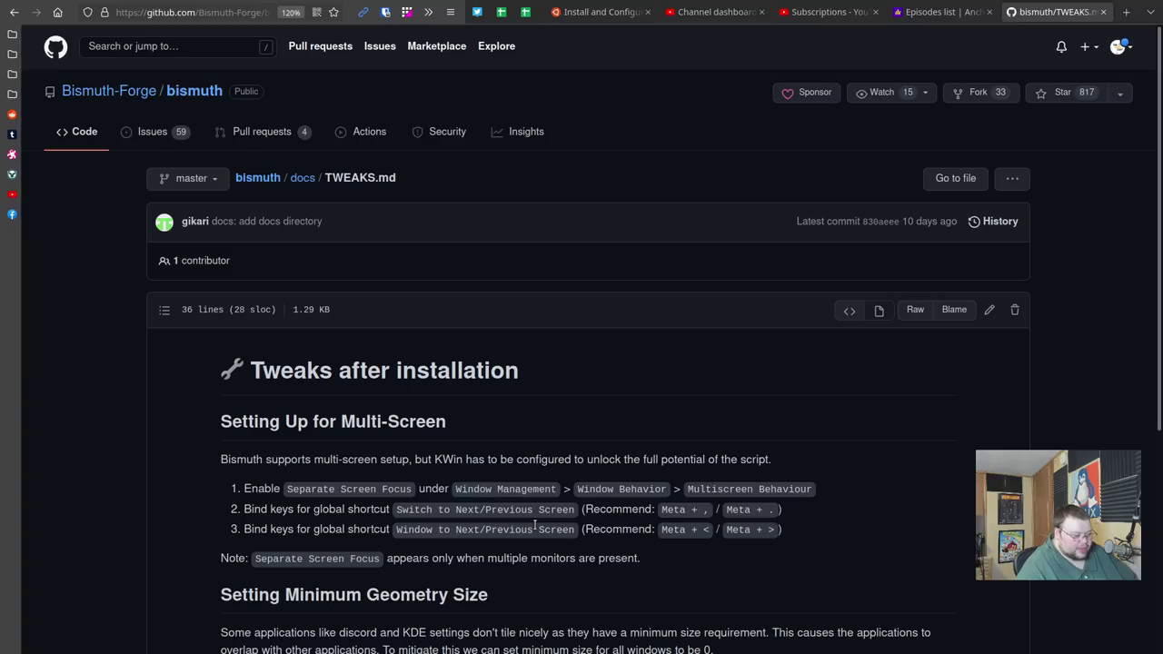
Highlight the screen-switching shortcut and Multiscreen Behaviour text under Setting Up for Multi-Screen, and return to the README.
{"action": "left_click_drag", "start_coordinate": [397, 509], "coordinate": [789, 547]}
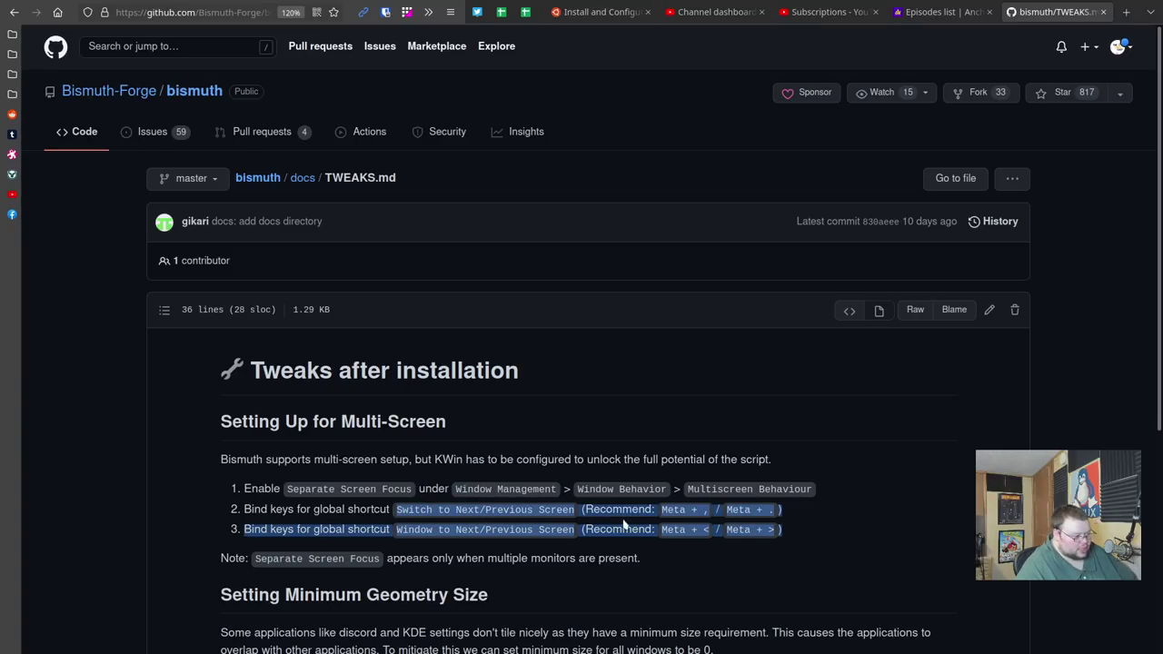
{"action": "left_click_drag", "start_coordinate": [691, 489], "coordinate": [770, 491]}
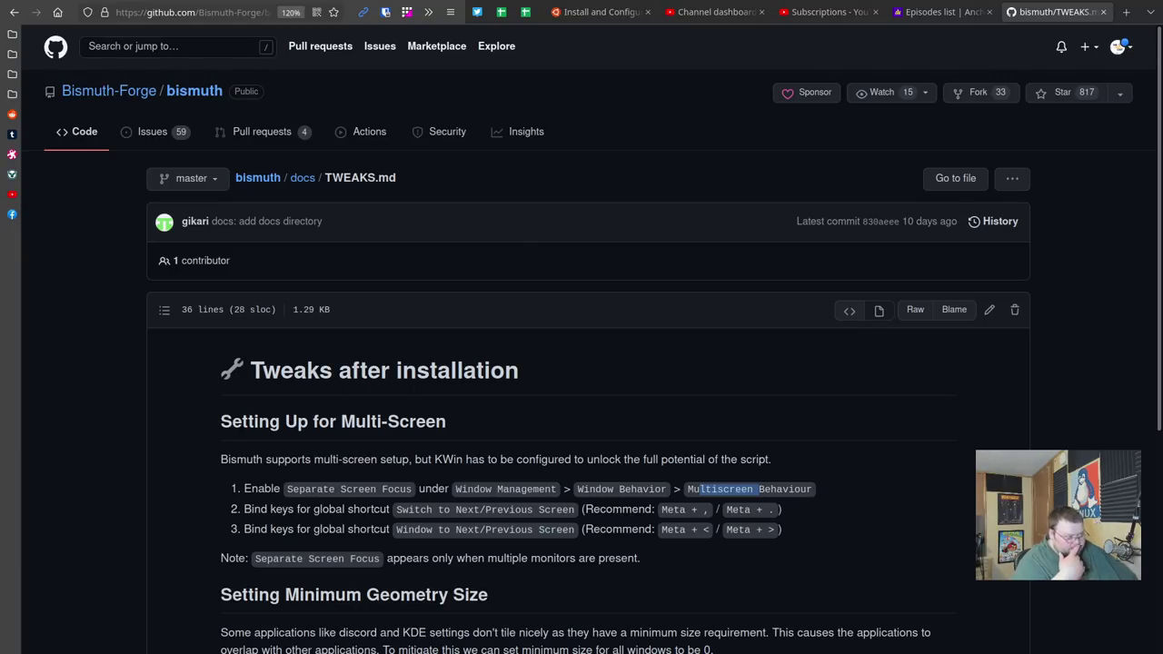
{"action": "key", "text": "alt+Left"}
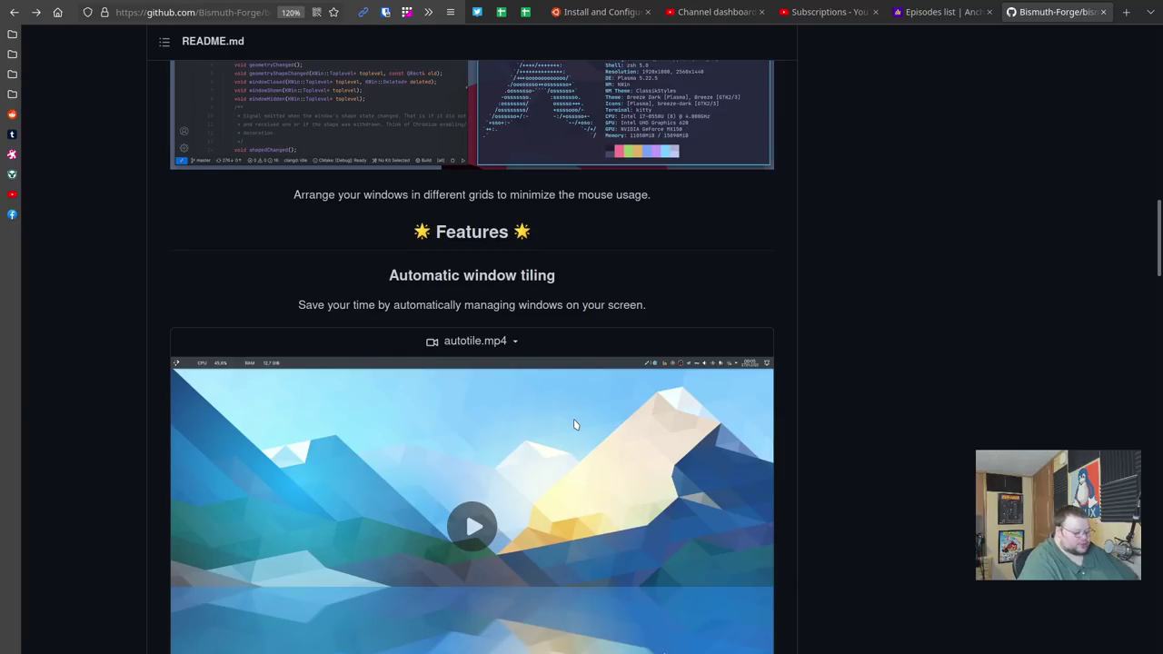
Open a series of terminals beside the browser to demonstrate how the tiling layout stacks them in one column.
{"action": "key", "text": "ctrl+alt+t"}
{"action": "key", "text": "ctrl+alt+t"}
{"action": "key", "text": "ctrl+alt+t"}
{"action": "key", "text": "ctrl+alt+t"}
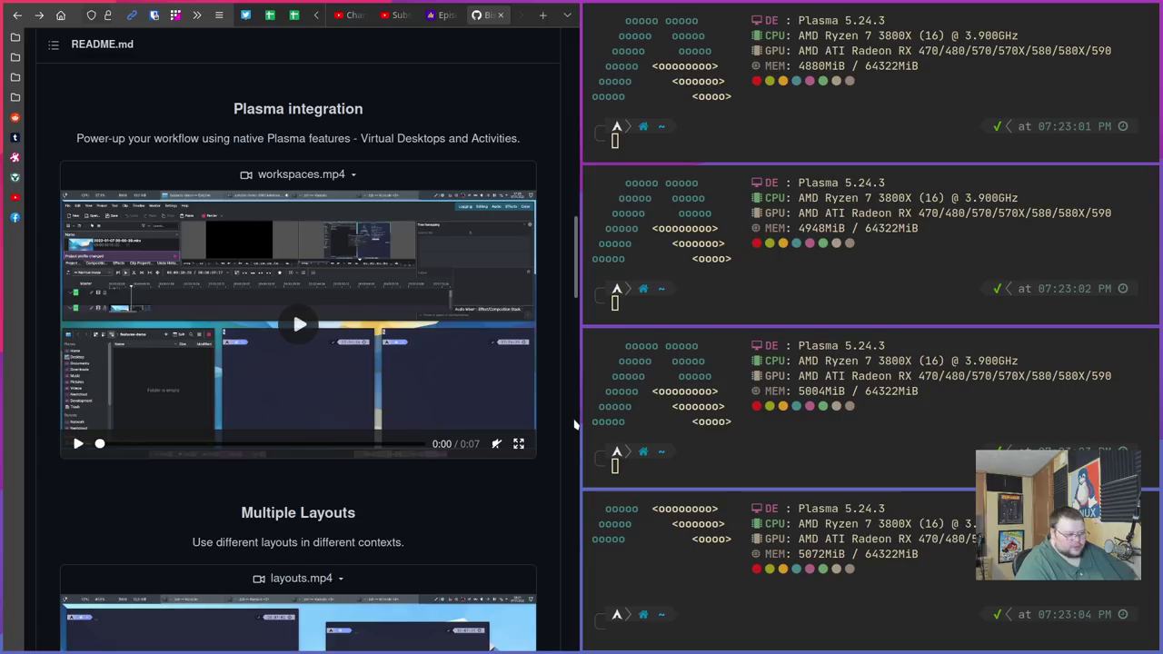
{"action": "key", "text": "ctrl+alt+t"}
{"action": "key", "text": "ctrl+alt+t"}
{"action": "key", "text": "ctrl+alt+t"}
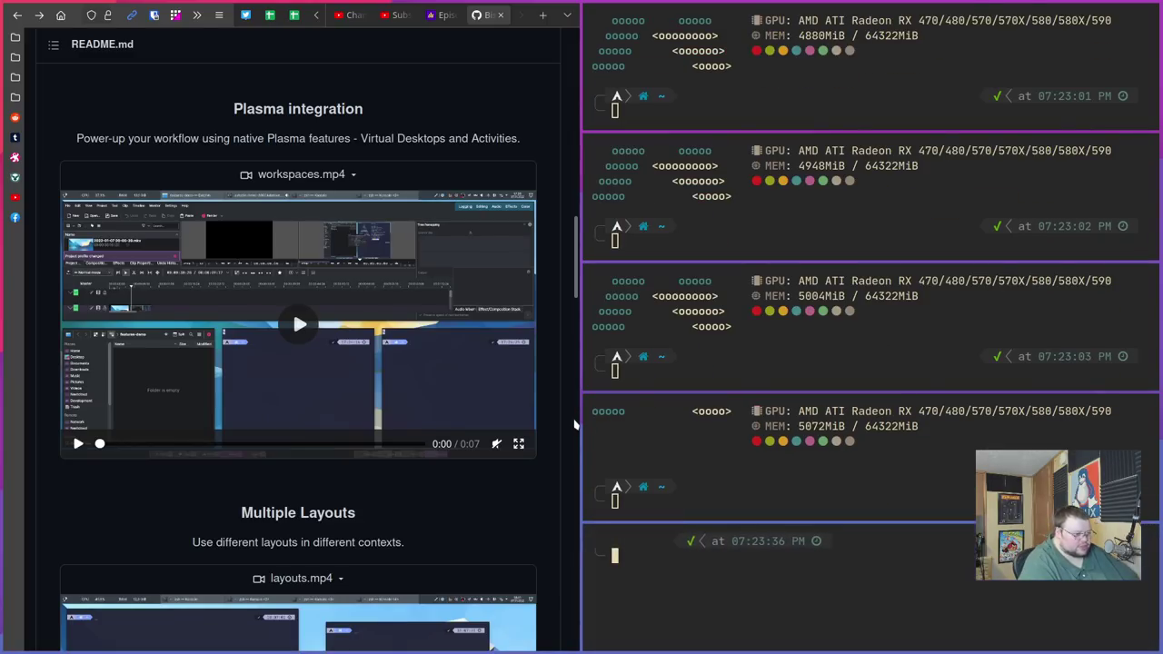
{"action": "key", "text": "ctrl+alt+t"}
{"action": "key", "text": "ctrl+alt+t"}
{"action": "key", "text": "ctrl+alt+t"}
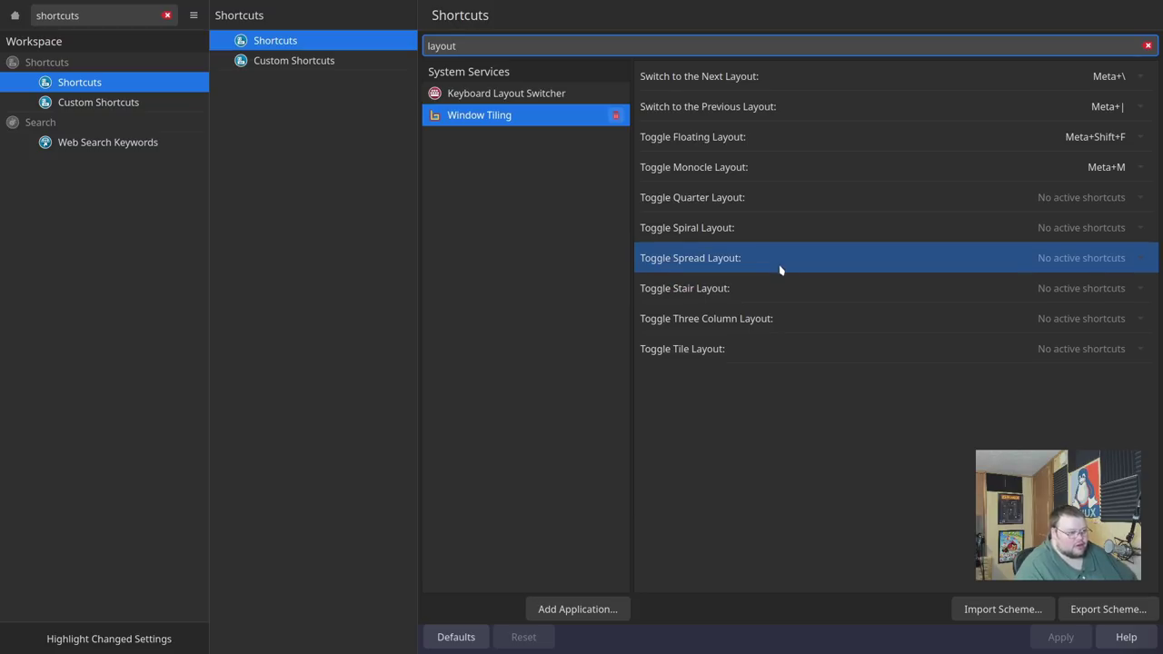
Activate the Monocle layout and switch to the full-screen terminal and back to the shortcut settings.
{"action": "key", "text": "super+m"}
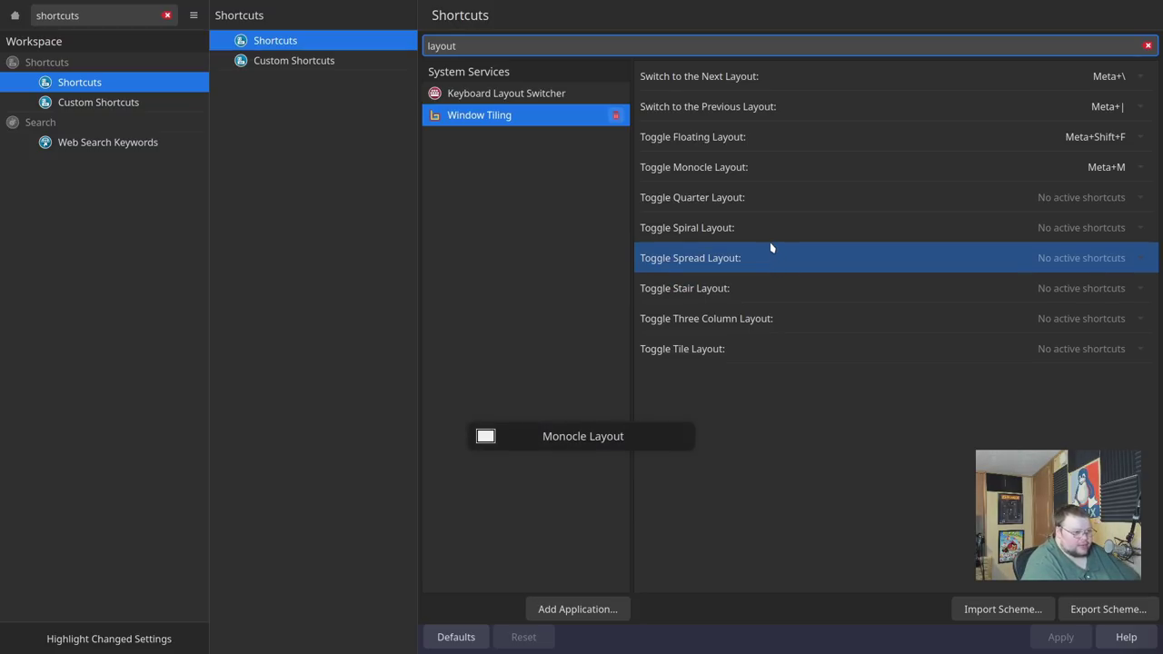
{"action": "key", "text": "alt+Tab"}
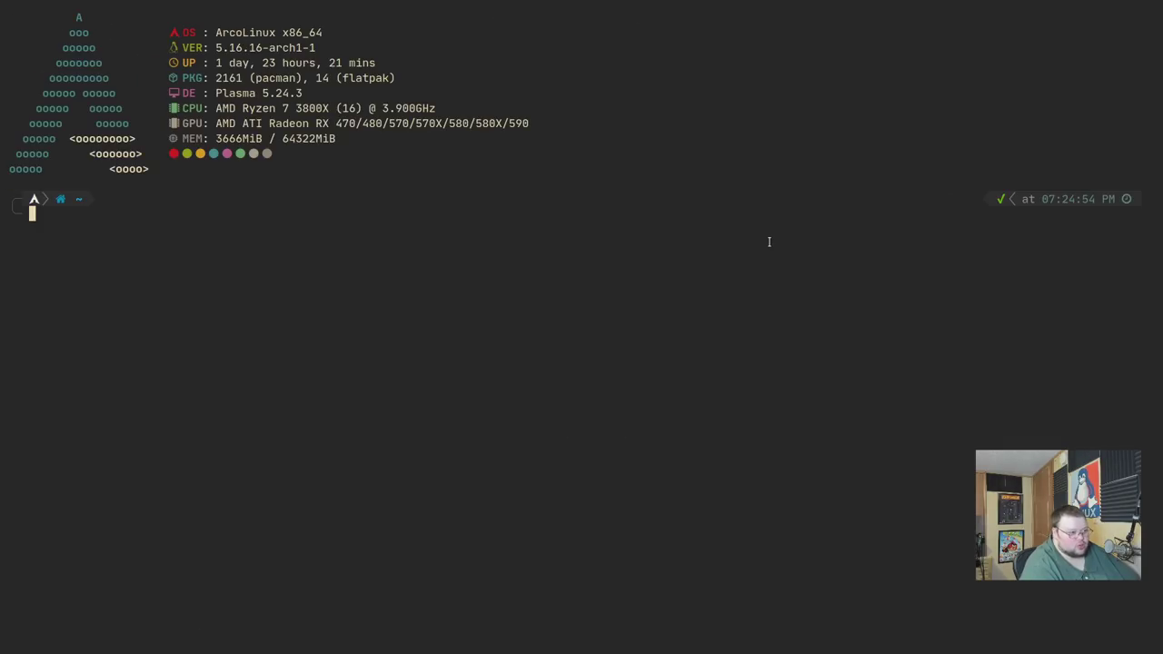
{"action": "key", "text": "alt+Tab"}
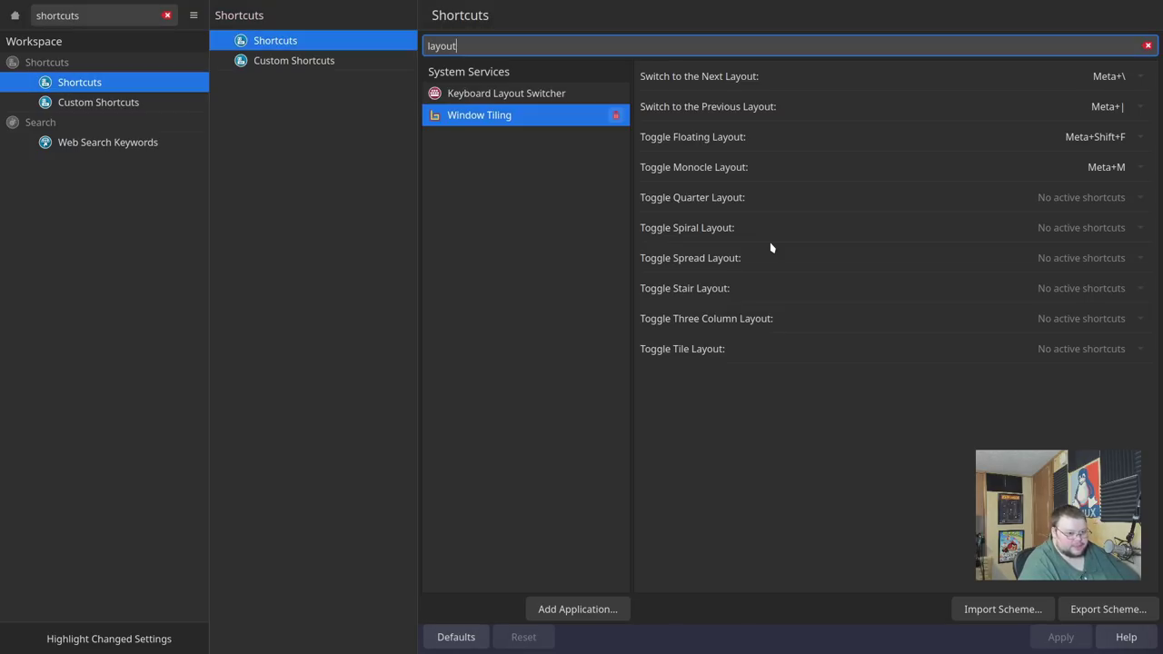
Switch to the Three-Column layout and open three terminals around the settings window to demonstrate it.
{"action": "key", "text": "super+backslash"}
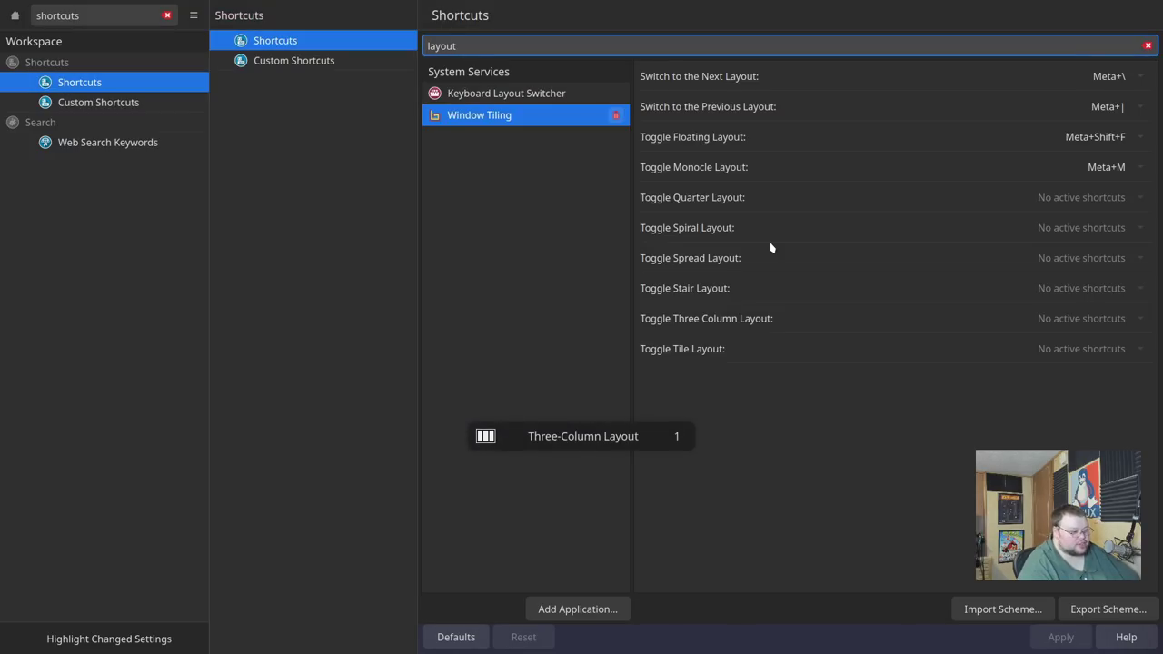
{"action": "key", "text": "ctrl+alt+t"}
{"action": "key", "text": "ctrl+alt+t"}
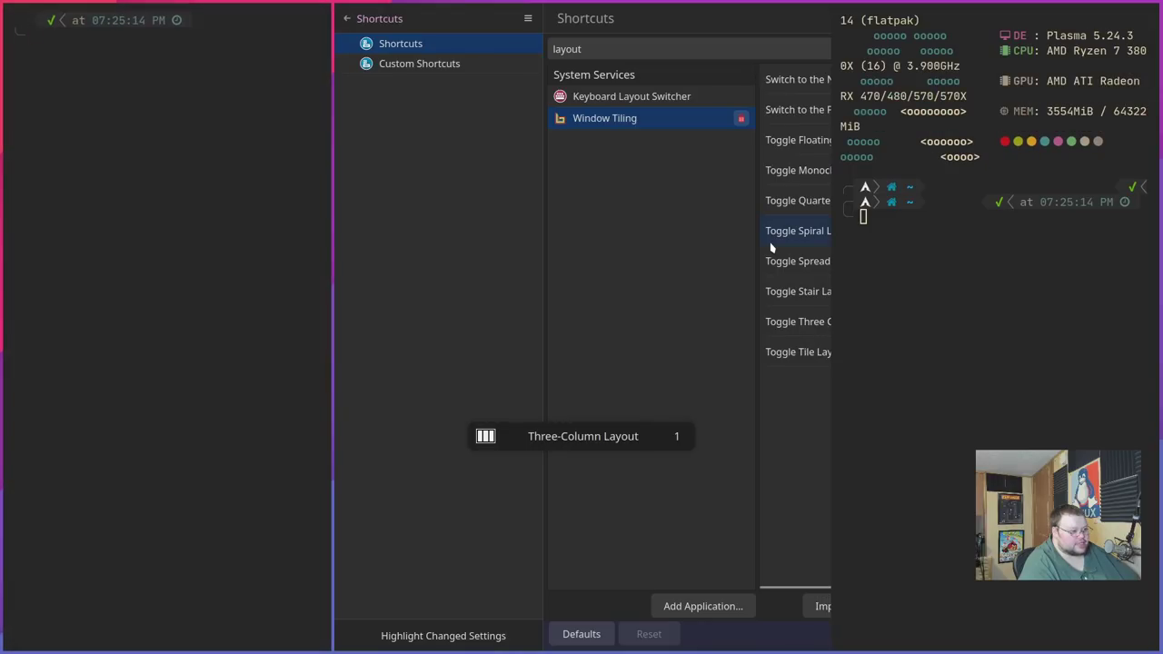
{"action": "key", "text": "ctrl+alt+t"}
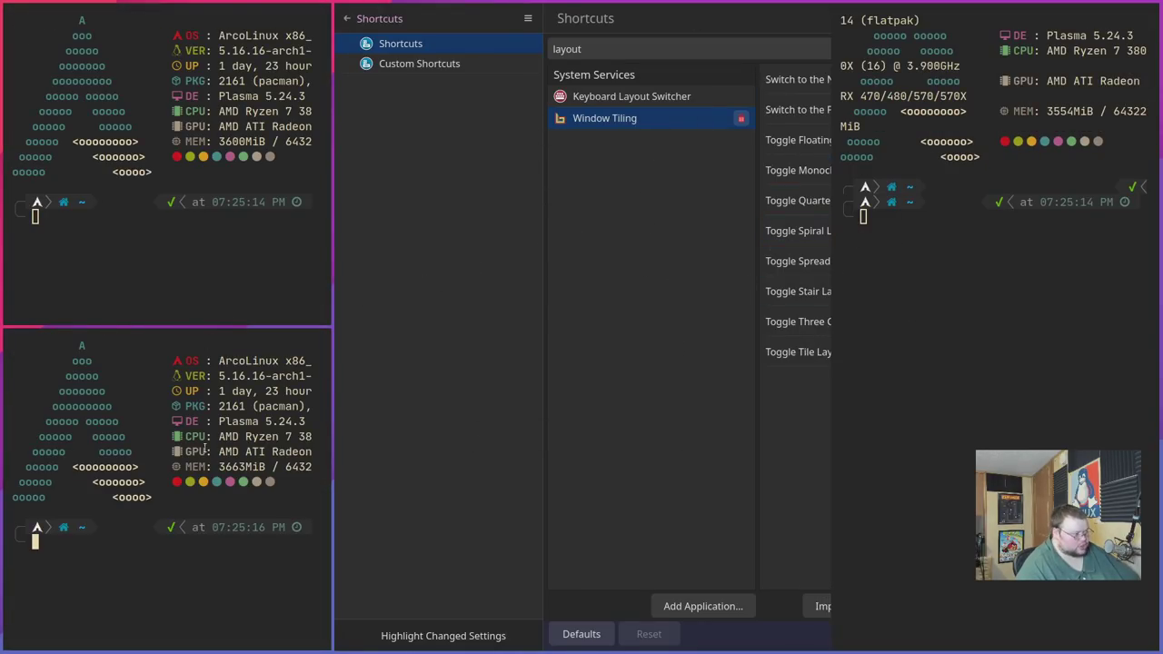
Close the three terminals and toggle the Monocle layout on and back to the Tile layout.
{"action": "key", "text": "ctrl+d"}
{"action": "key", "text": "ctrl+d"}
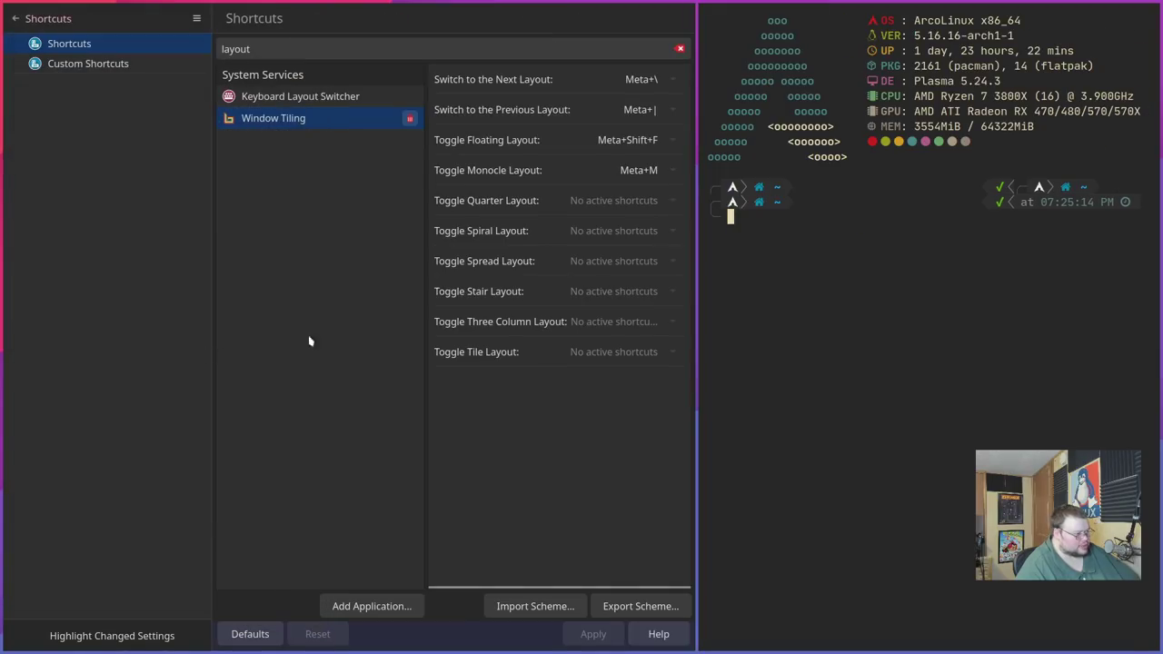
{"action": "key", "text": "ctrl+d"}
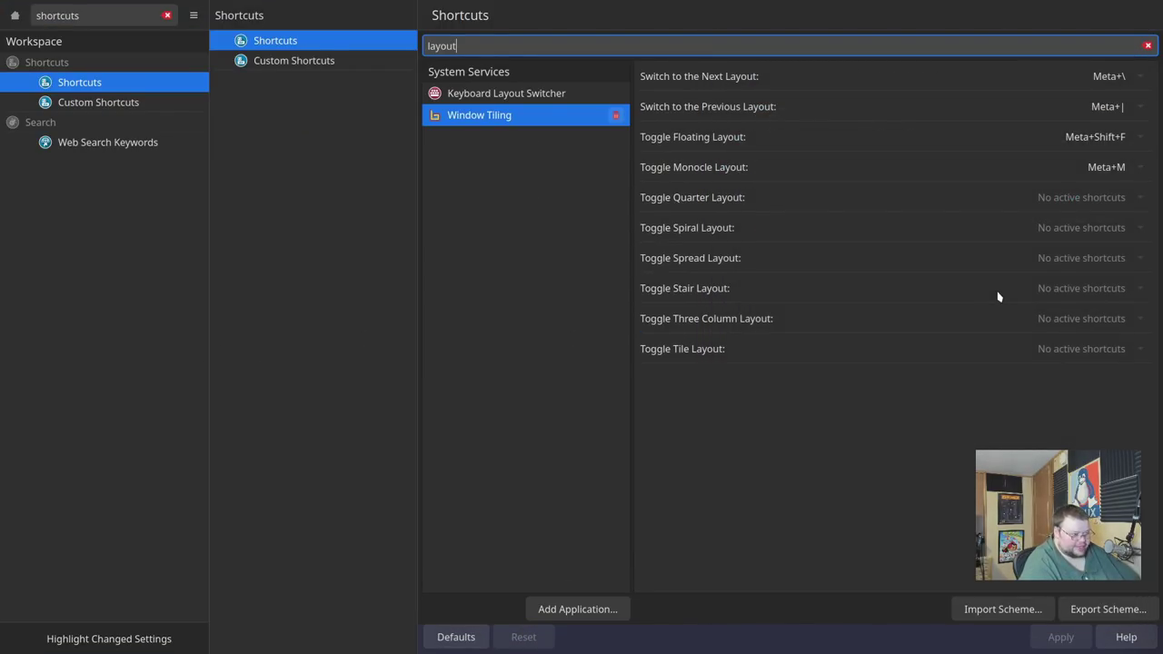
{"action": "key", "text": "super+m"}
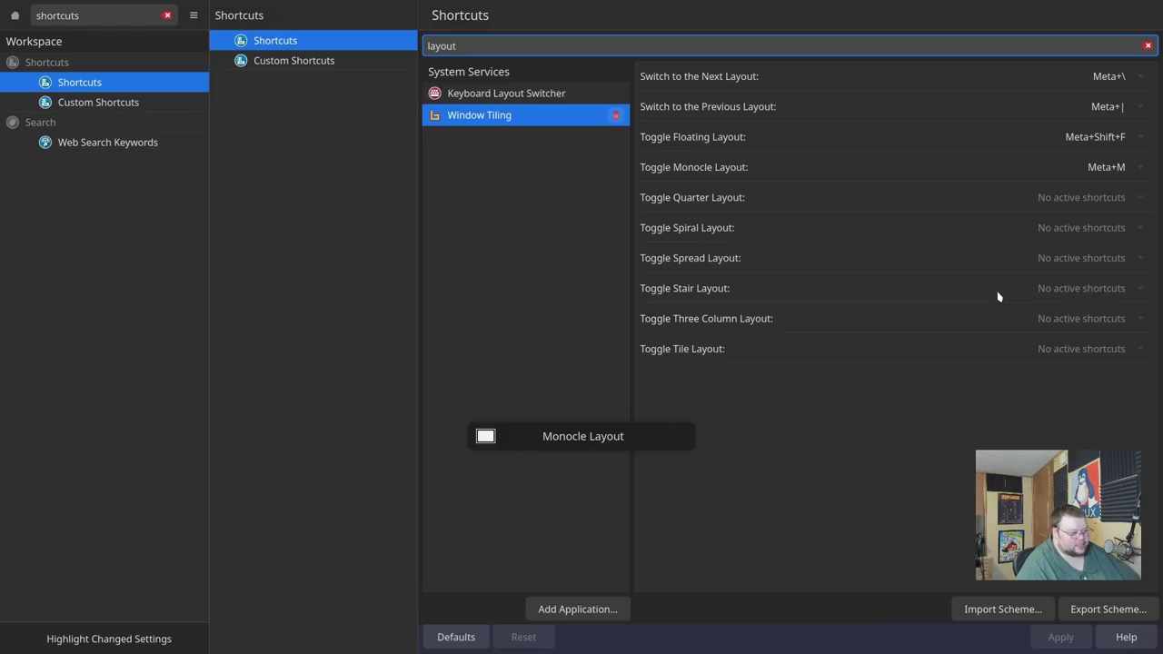
{"action": "key", "text": "super+m"}
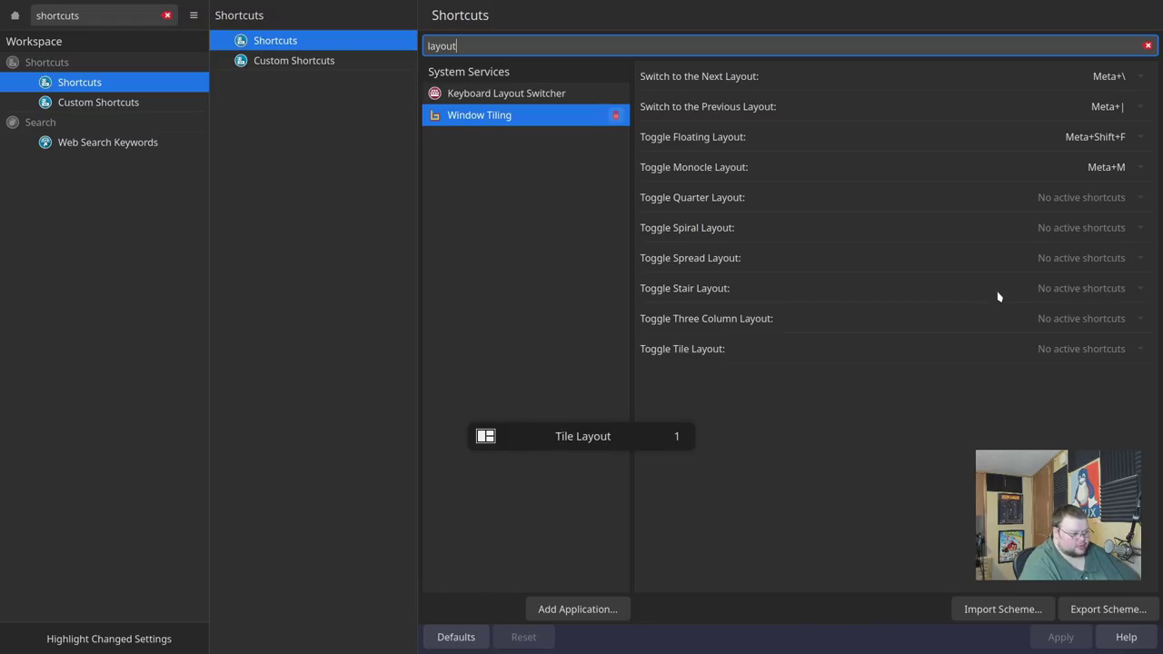
Cycle to the Spiral layout and open several terminals beside the settings window to demonstrate it.
{"action": "key", "text": "super+backslash"}
{"action": "key", "text": "ctrl+alt+t"}
{"action": "key", "text": "ctrl+alt+t"}
{"action": "key", "text": "ctrl+alt+t"}
{"action": "key", "text": "ctrl+alt+t"}
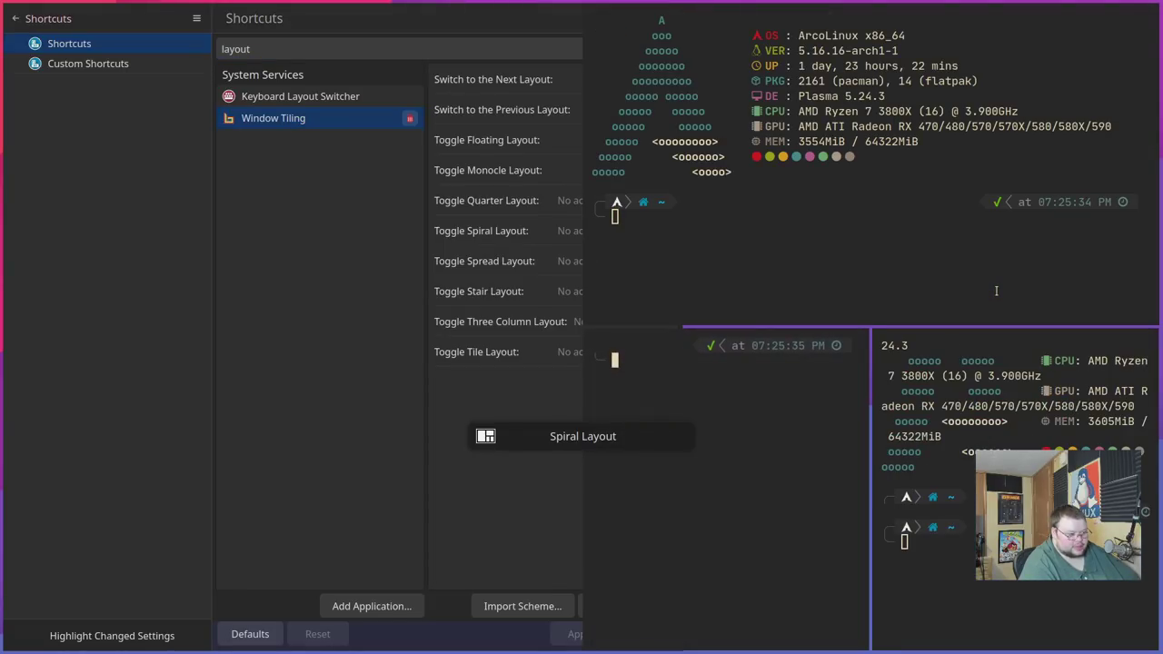
Open additional terminals in the Spiral layout to demonstrate how it keeps subdividing the space.
{"action": "key", "text": "ctrl+alt+t"}
{"action": "key", "text": "ctrl+alt+t"}
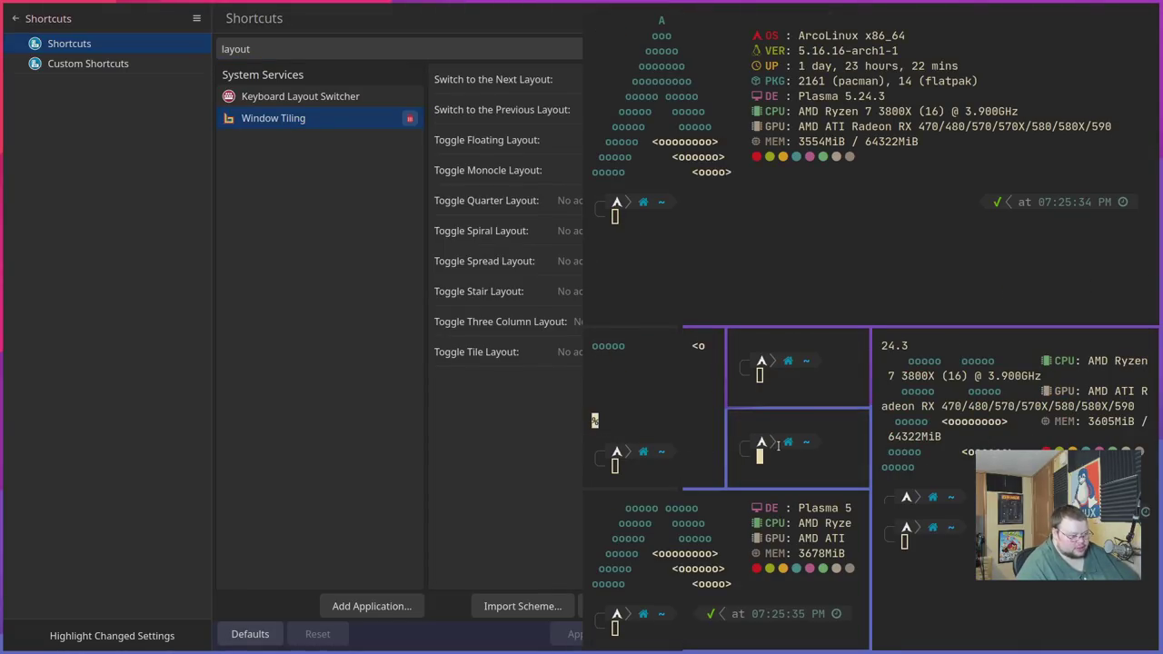
Switch to the Stair layout and open several terminals over the settings window to demonstrate it.
{"action": "key", "text": "super+backslash"}
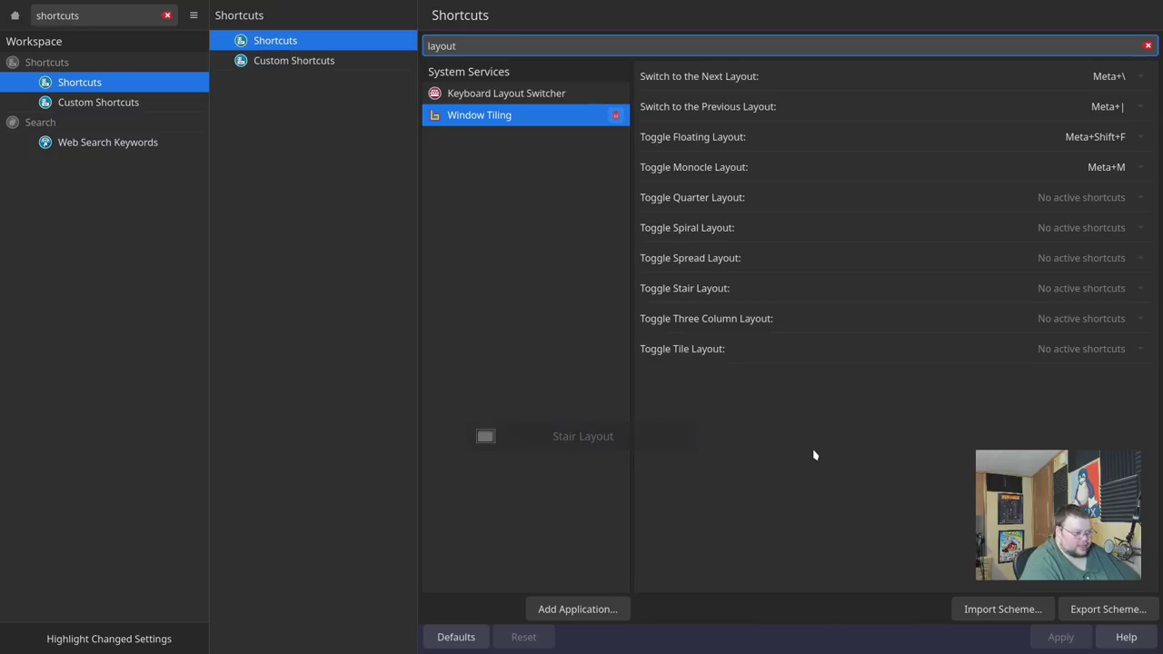
{"action": "key", "text": "super+Return"}
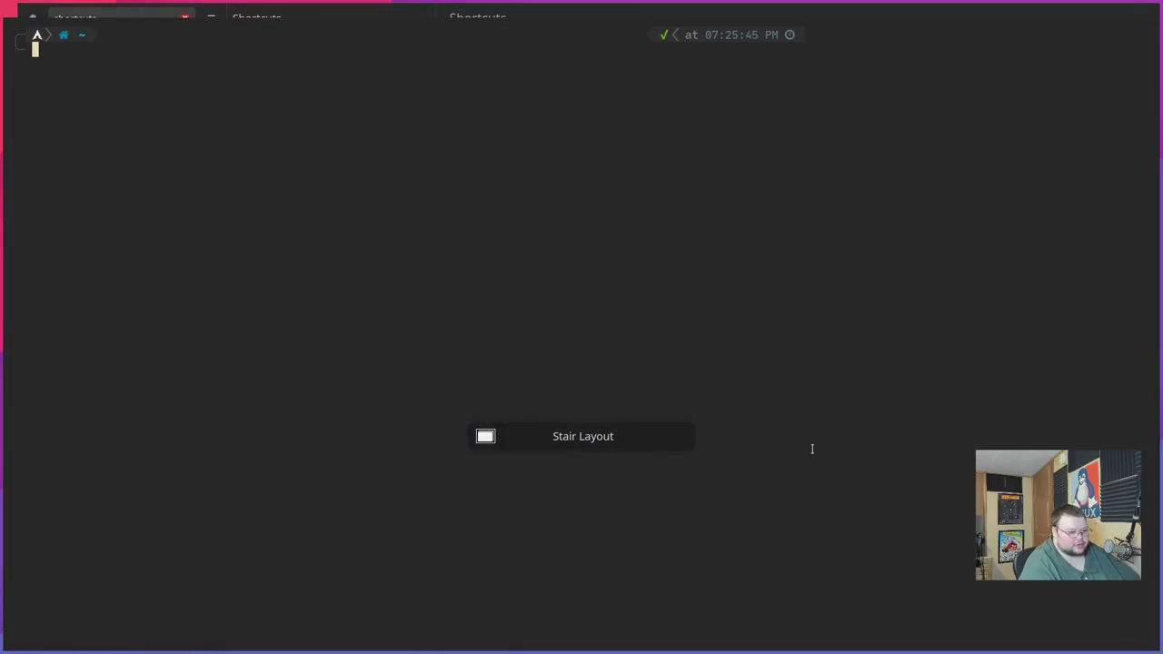
{"action": "key", "text": "super+Return"}
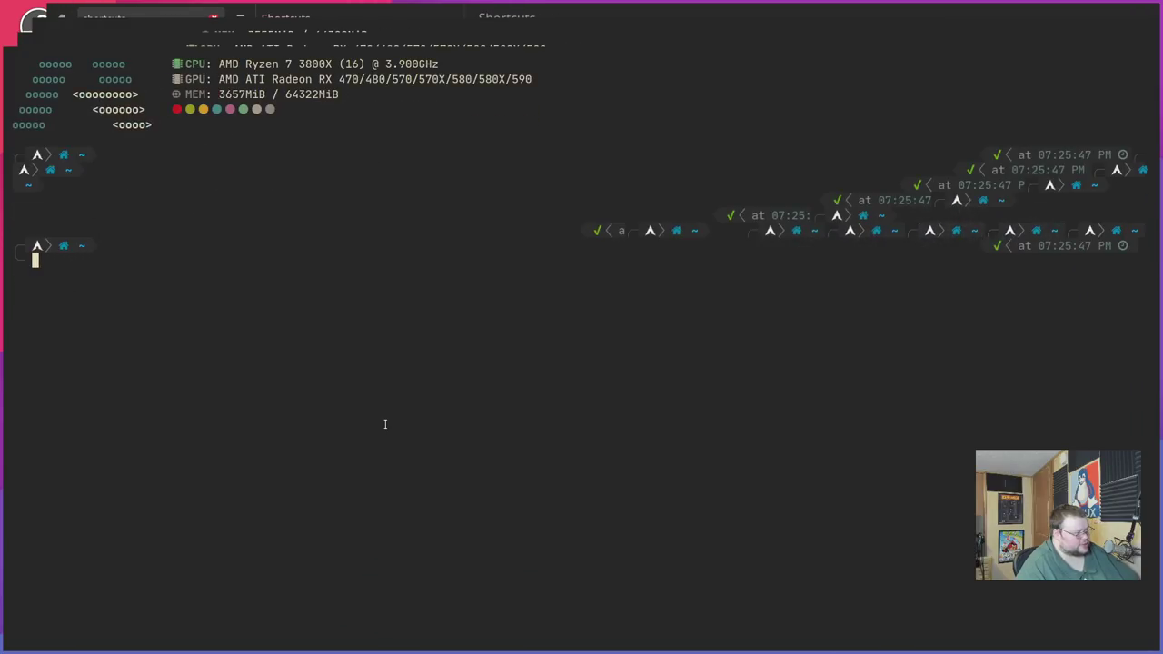
Switch to the Spread layout and open several overlapping terminals, running htop in some of them, to demonstrate it.
{"action": "key", "text": "super+backslash"}
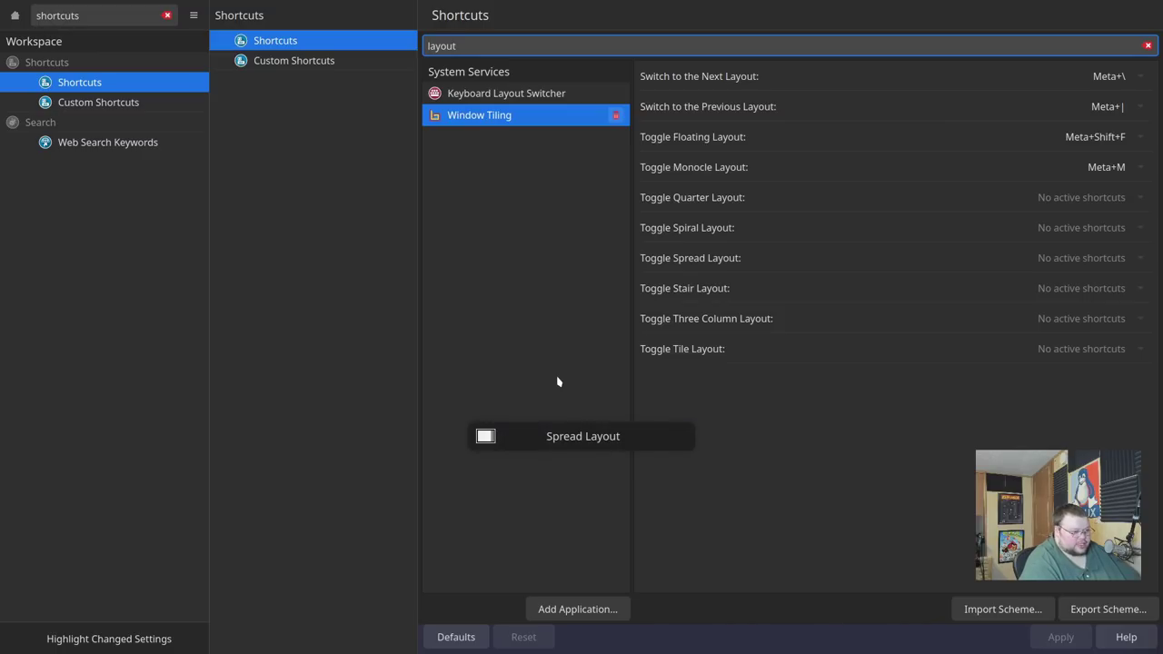
{"action": "key", "text": "super+Return"}
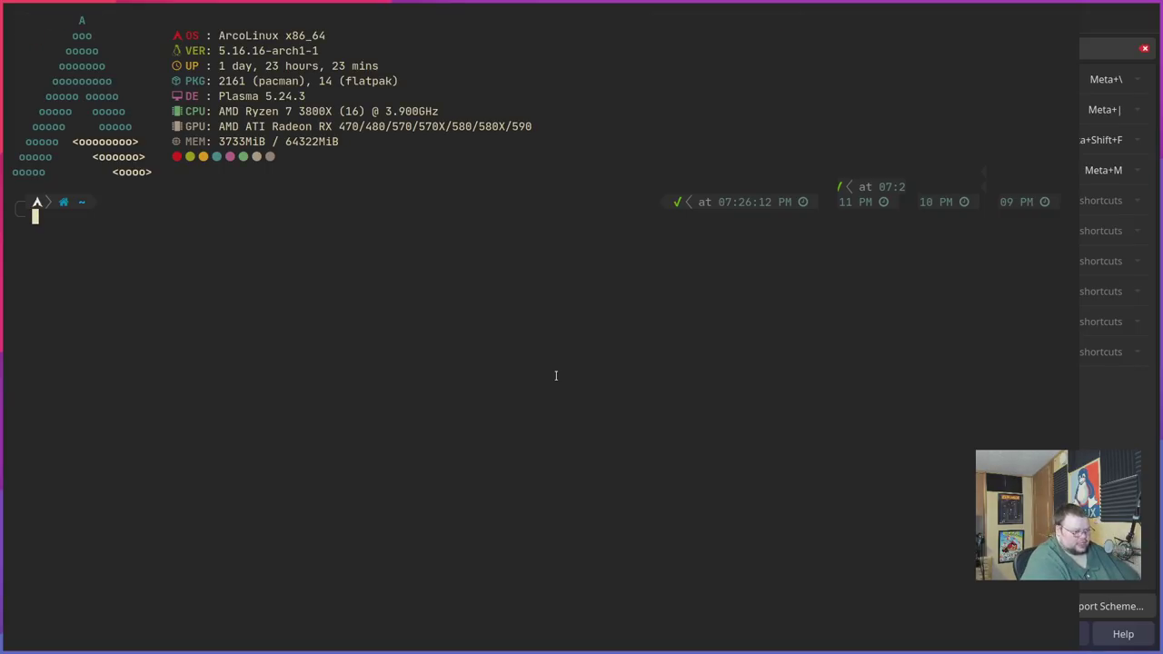
{"action": "type", "text": "htop"}
{"action": "key", "text": "Return"}
{"action": "key", "text": "q"}
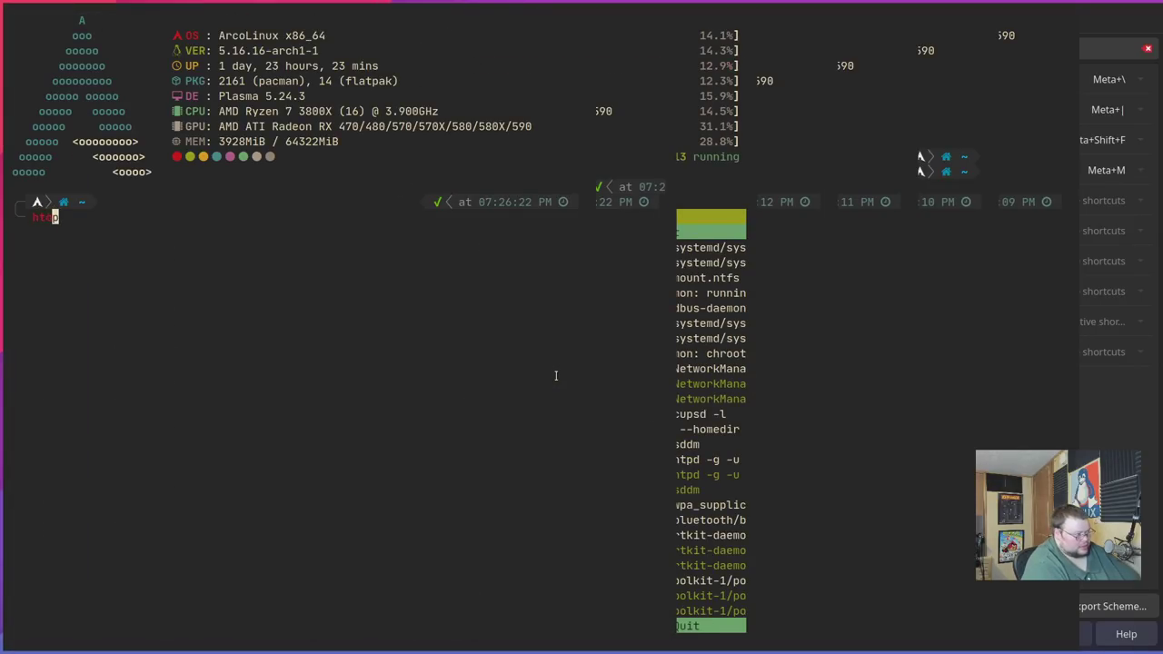
{"action": "key", "text": "ctrl+l"}
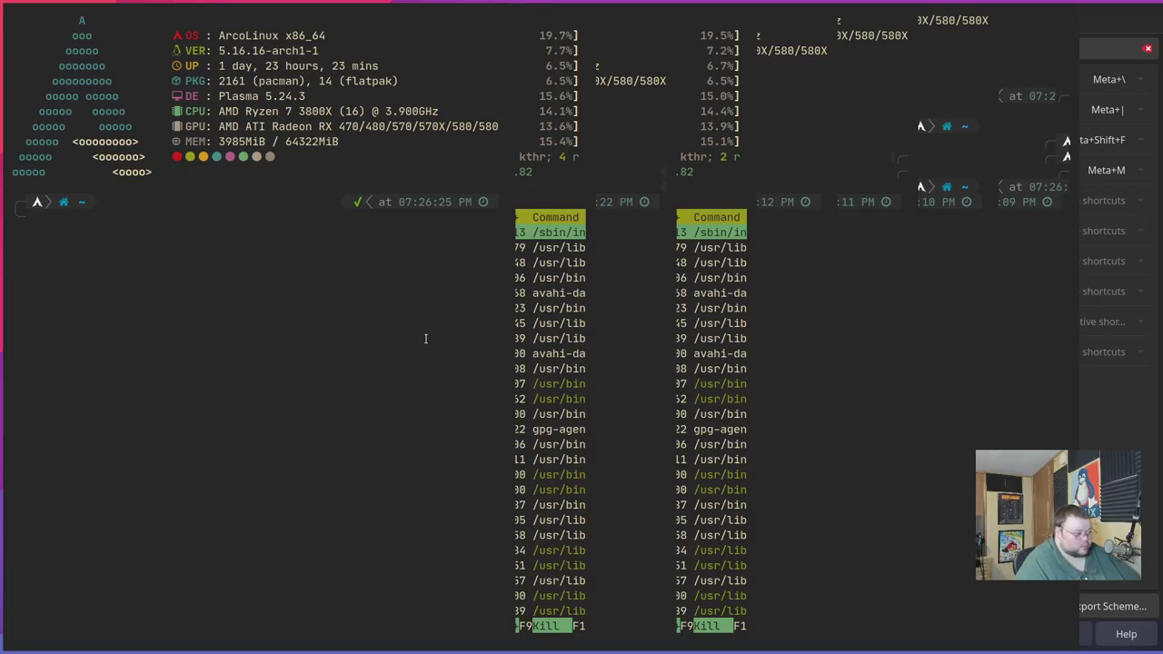
{"action": "type", "text": "htop"}
{"action": "key", "text": "Return"}
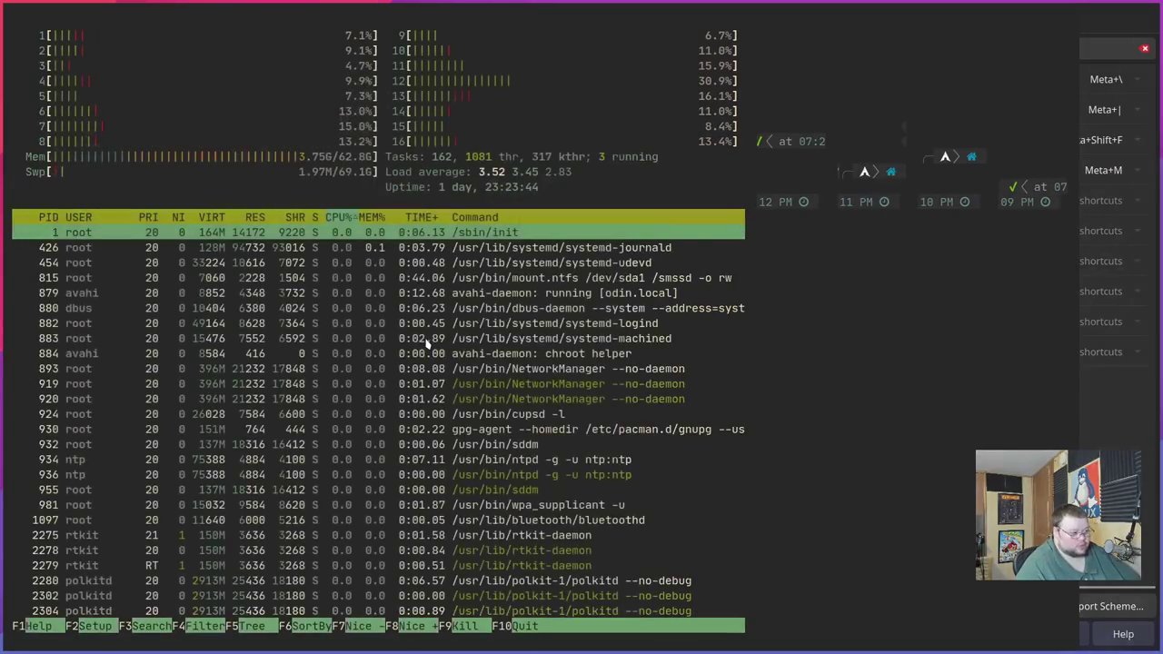
Quit htop and close the terminals, then cycle to the Three-Column layout and toggle the Monocle layout twice.
{"action": "key", "text": "q"}
{"action": "key", "text": "ctrl+d"}
{"action": "key", "text": "super+backslash"}
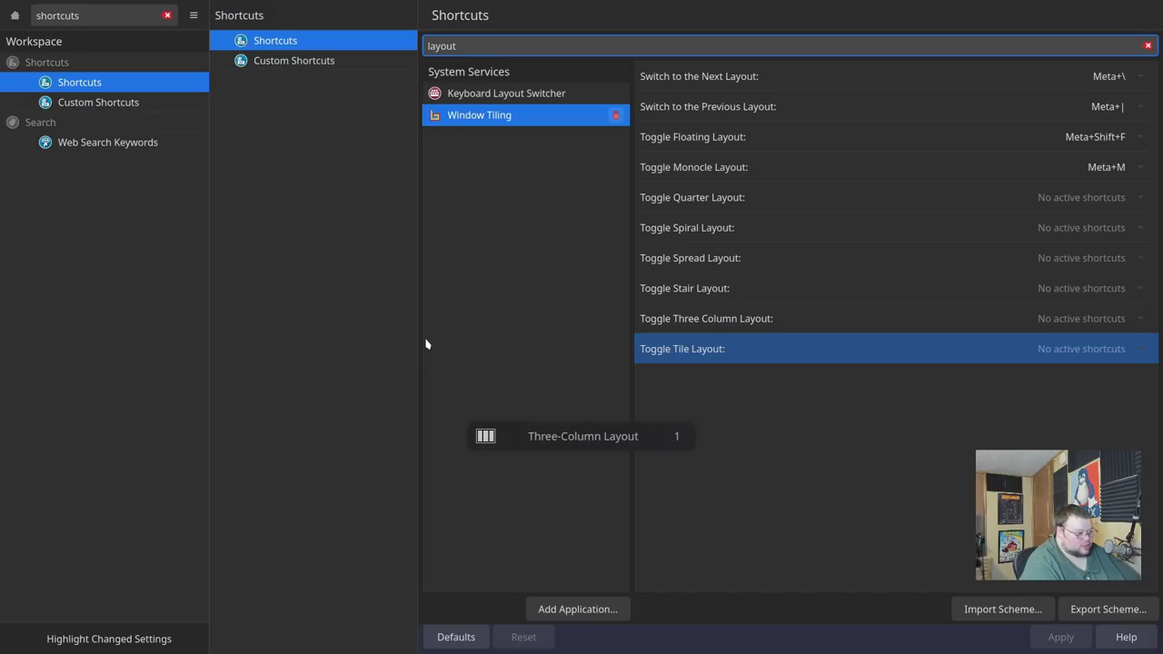
{"action": "key", "text": "super+m"}
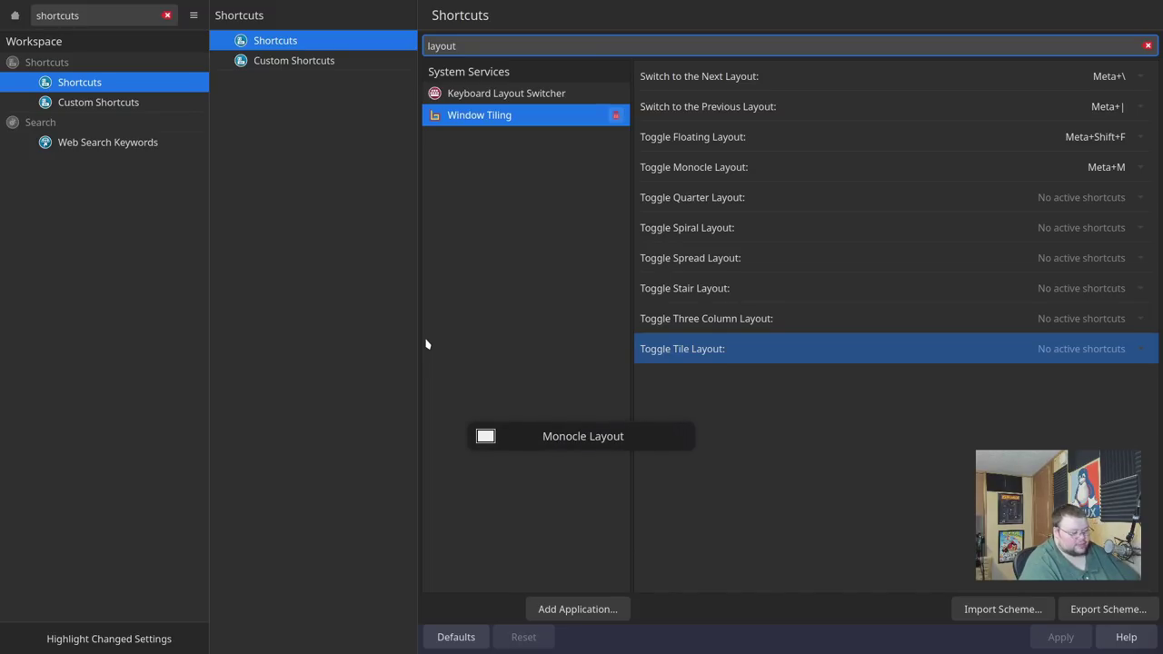
{"action": "key", "text": "super+m"}
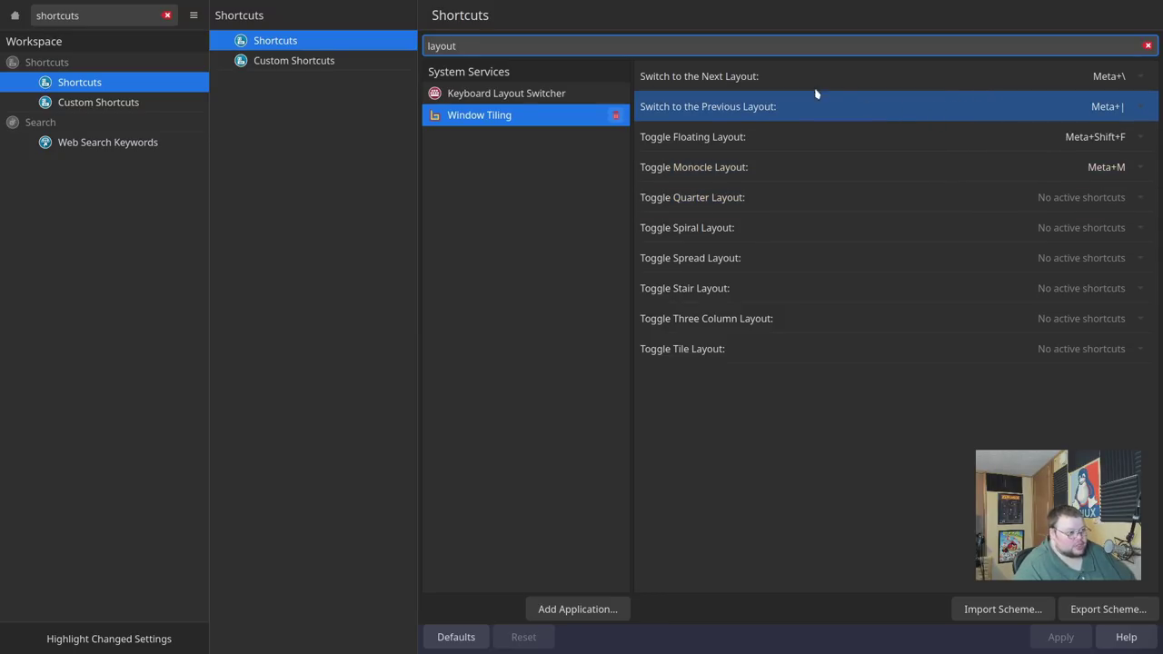
Start recording a custom shortcut for the Switch to the Next Layout action.
{"action": "left_click", "coordinate": [776, 80]}
{"action": "left_click", "coordinate": [941, 129]}
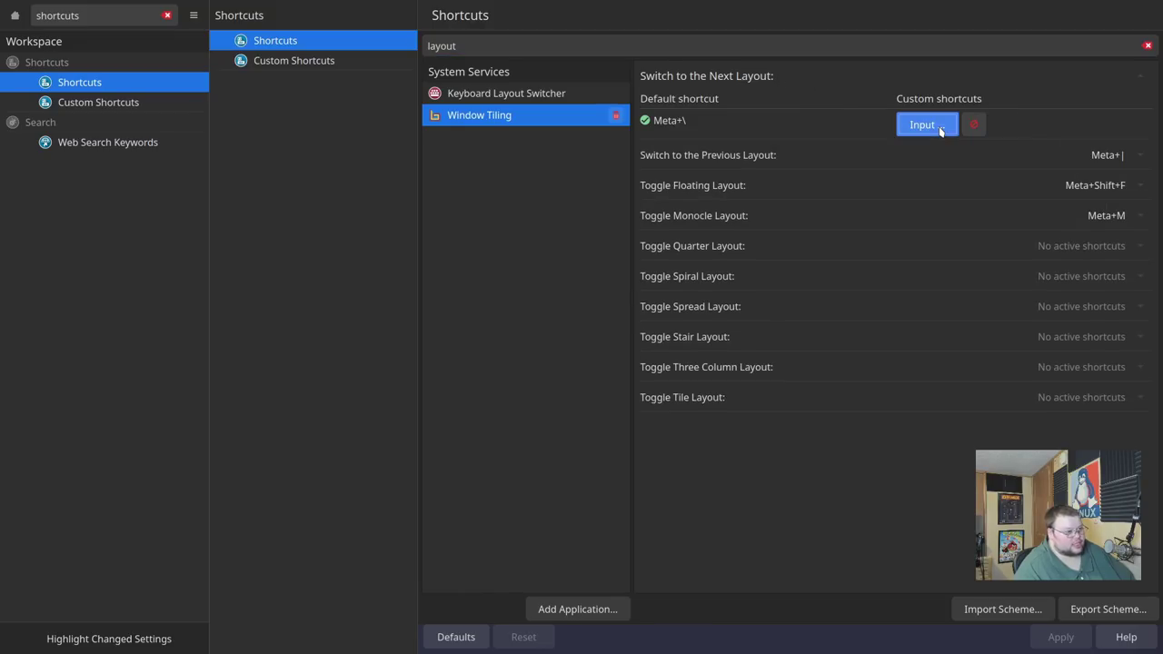